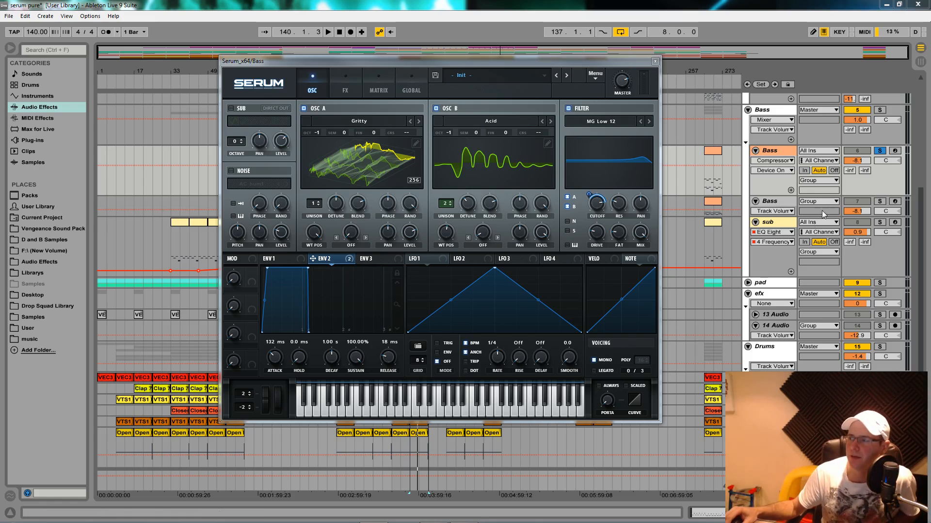
Step: Open the Bass track's MIDI clip at bar 137 and examine its note pattern in an enlarged note editor
{"action": "left_click_drag", "start_coordinate": [577, 58], "coordinate": [454, 224]}
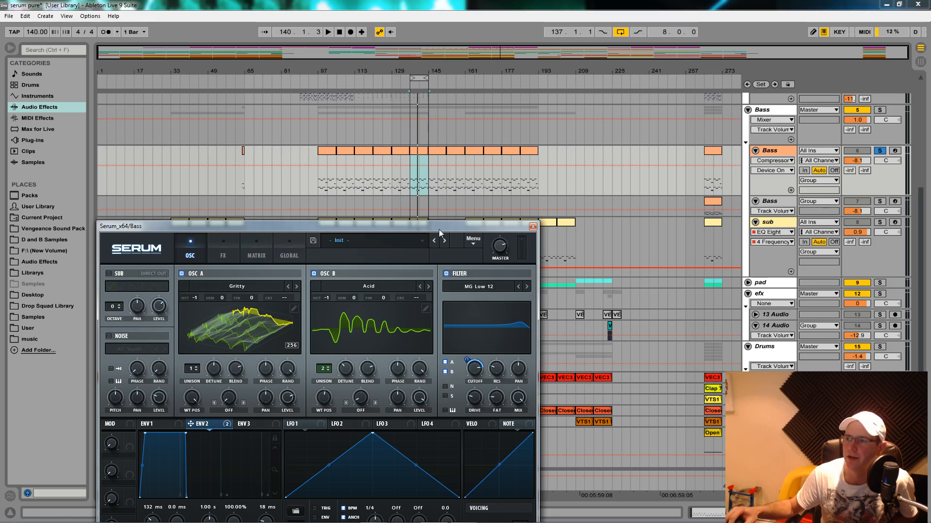
{"action": "double_click", "coordinate": [422, 152]}
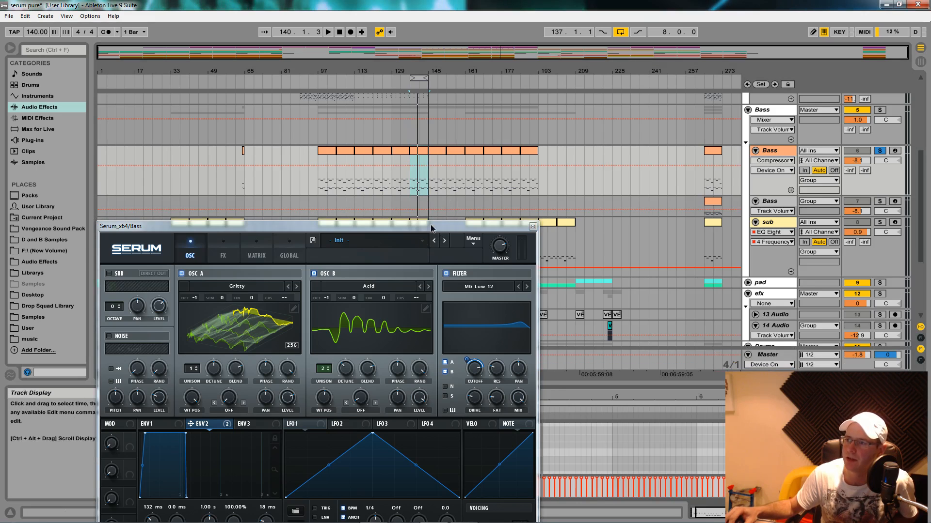
{"action": "left_click_drag", "start_coordinate": [457, 226], "coordinate": [34, 159]}
{"action": "left_click_drag", "start_coordinate": [479, 382], "coordinate": [507, 15]}
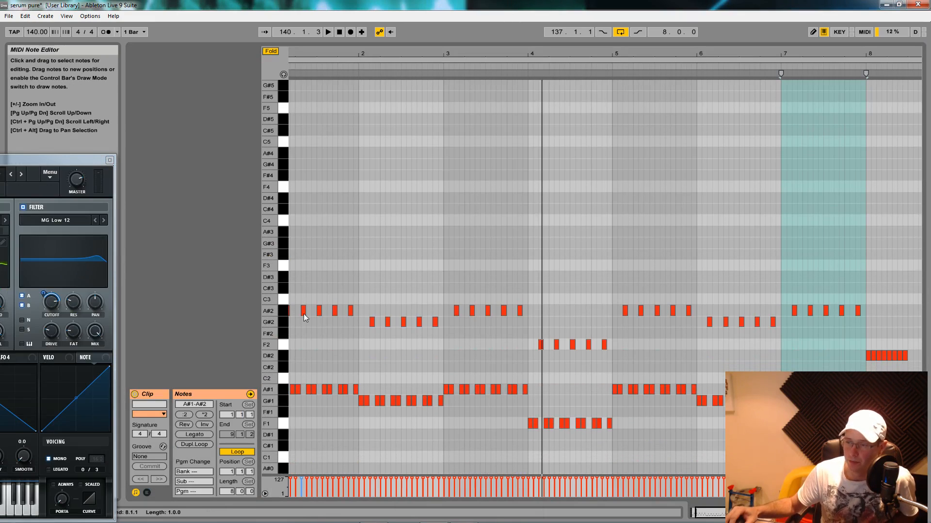
{"action": "left_click_drag", "start_coordinate": [322, 56], "coordinate": [347, 56]}
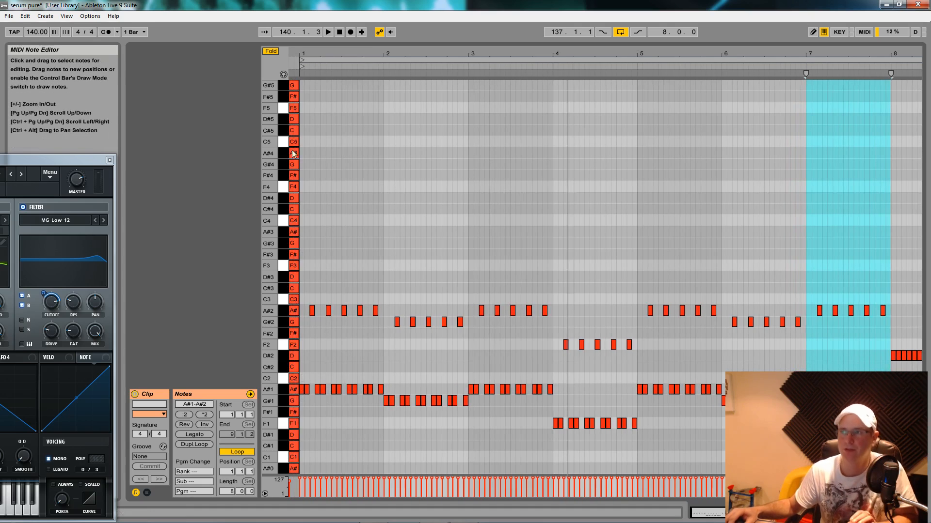
{"action": "left_click_drag", "start_coordinate": [503, 41], "coordinate": [504, 385]}
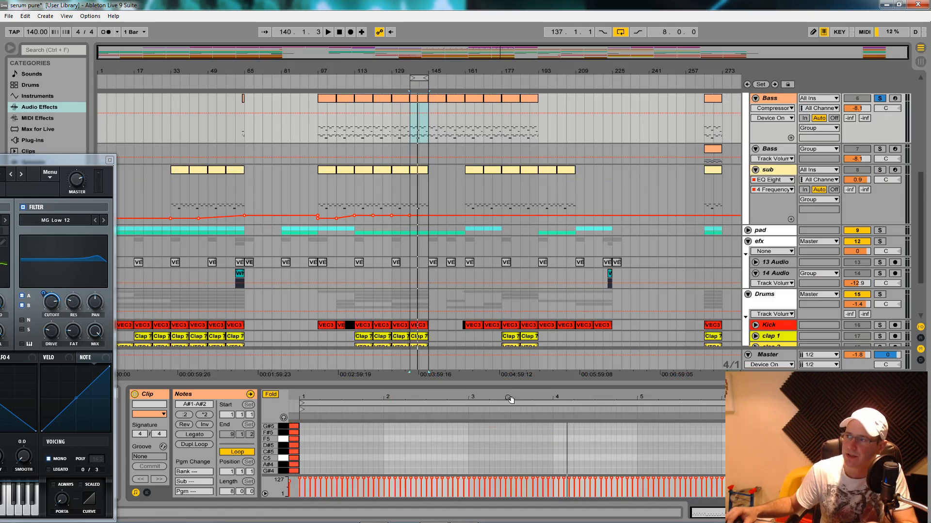
Step: Play the looped section with the Serum synth in view to hear the finished bass sound
{"action": "key", "text": "space"}
{"action": "left_click_drag", "start_coordinate": [97, 164], "coordinate": [538, 60]}
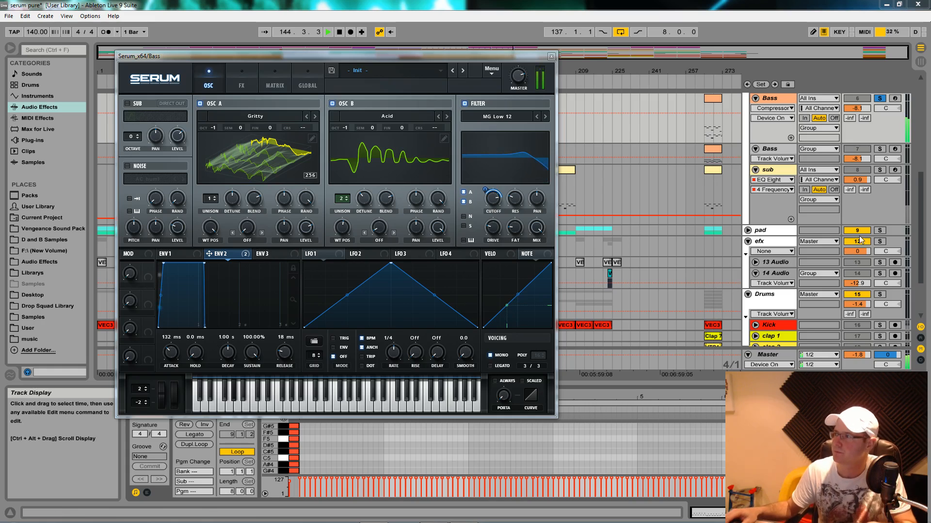
{"action": "left_click", "coordinate": [620, 198]}
{"action": "key", "text": "space"}
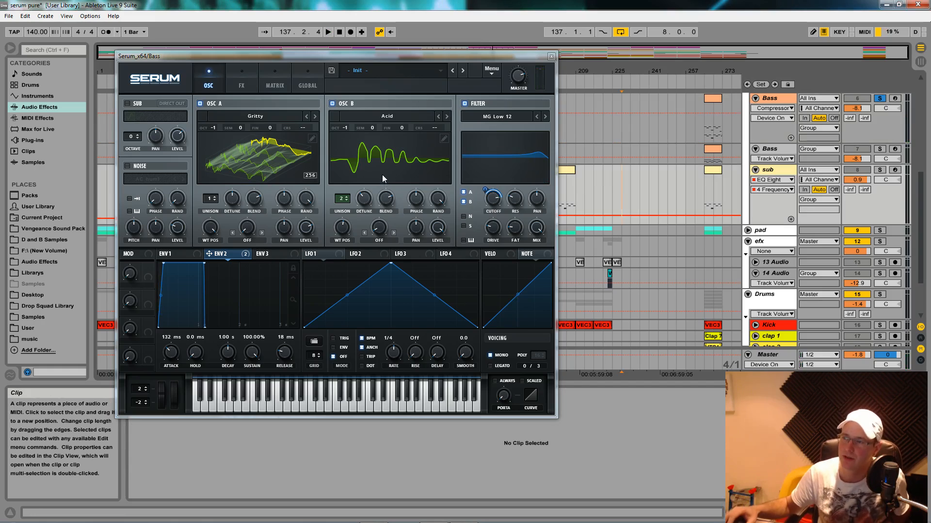
Step: Look through the wavetable categories of Osc A and Osc B, including Osc B's Analog list
{"action": "left_click", "coordinate": [289, 124]}
{"action": "mouse_move", "coordinate": [258, 132]}
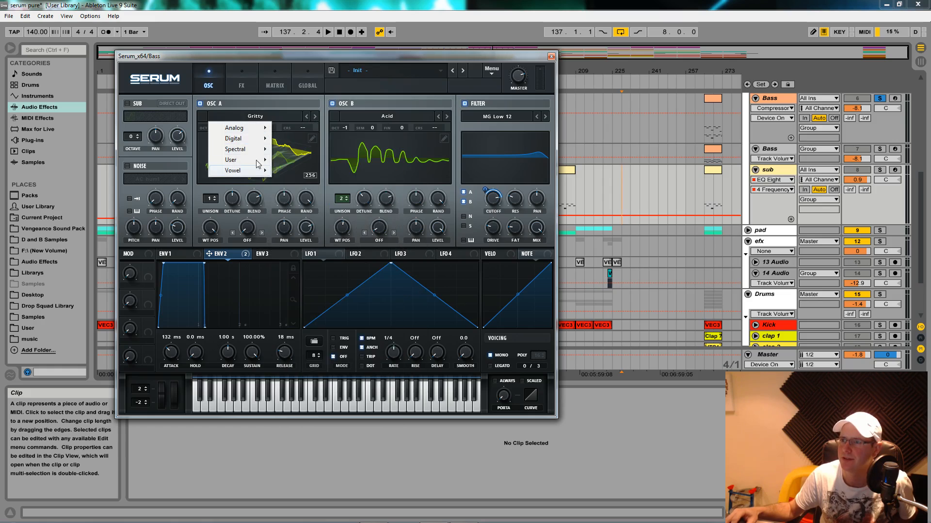
{"action": "left_click", "coordinate": [384, 116]}
{"action": "left_click", "coordinate": [387, 114]}
{"action": "mouse_move", "coordinate": [387, 132]}
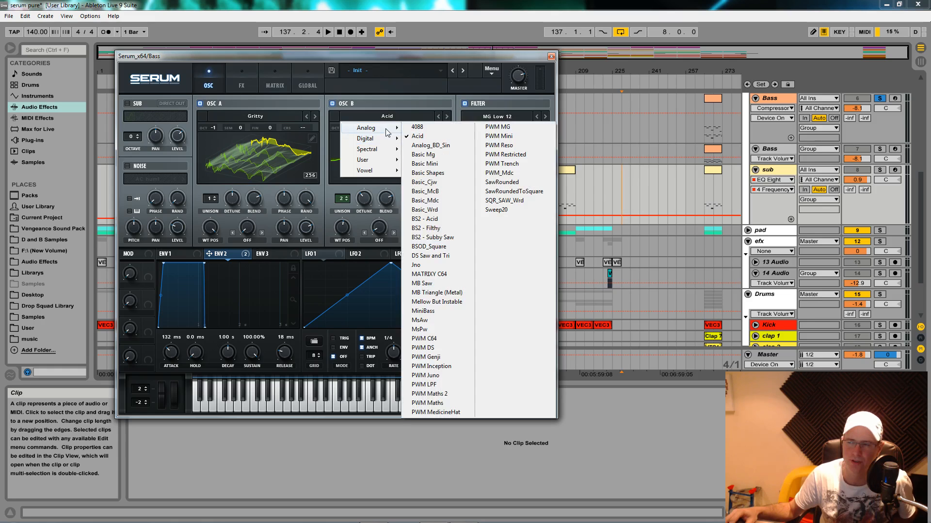
{"action": "left_click", "coordinate": [589, 412]}
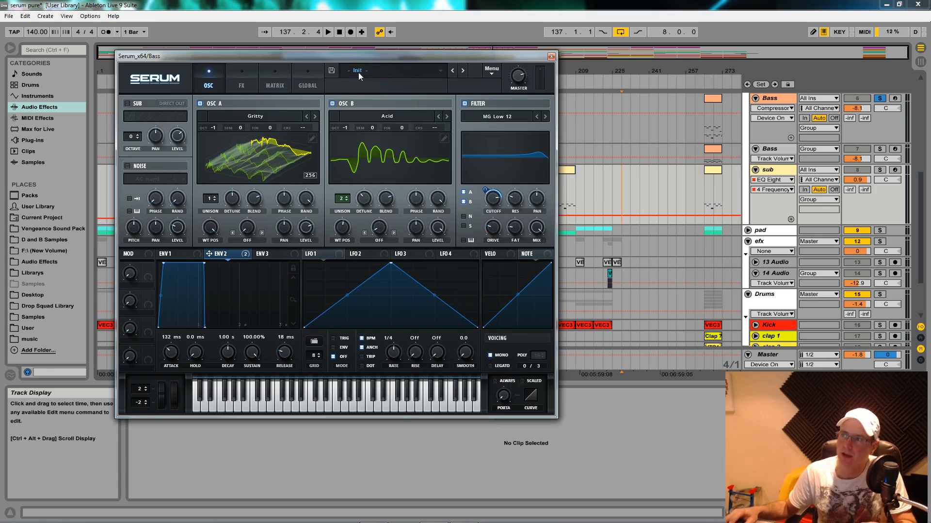
Step: Reset the Serum patch on the Bass track to its initial default state
{"action": "left_click_drag", "start_coordinate": [393, 61], "coordinate": [393, 295]}
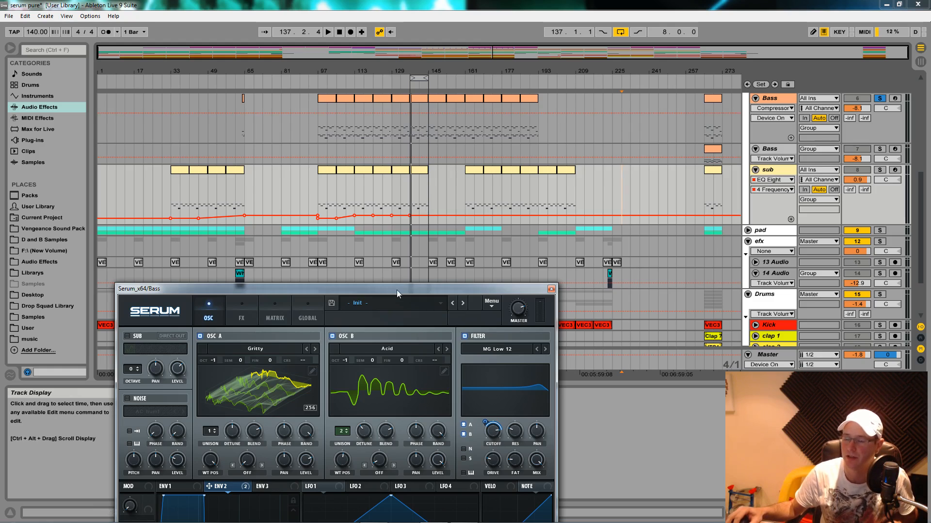
{"action": "left_click_drag", "start_coordinate": [397, 293], "coordinate": [493, 158]}
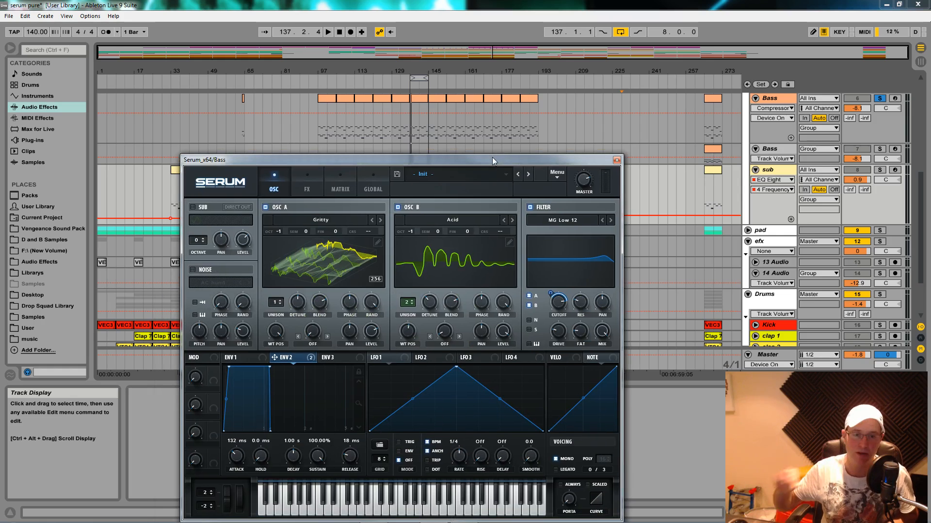
{"action": "left_click_drag", "start_coordinate": [418, 162], "coordinate": [492, 86]}
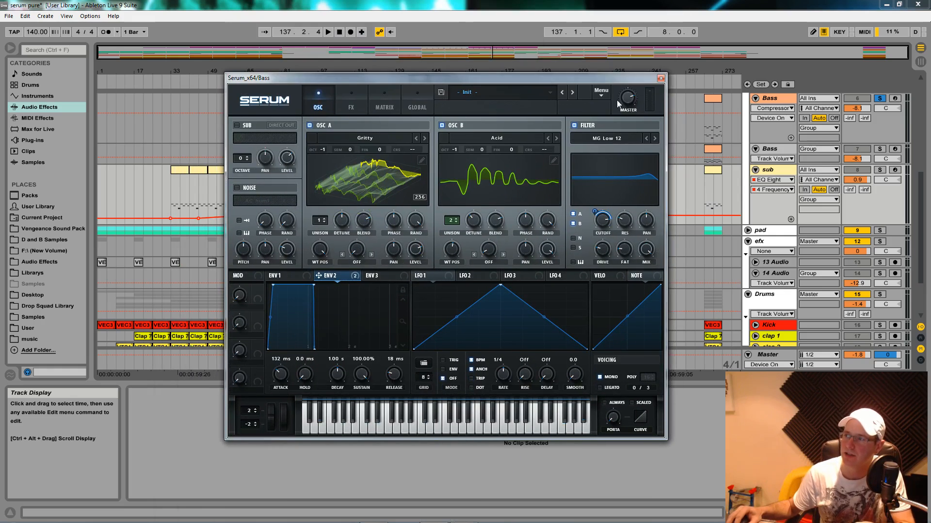
{"action": "left_click", "coordinate": [602, 92]}
{"action": "left_click", "coordinate": [674, 144]}
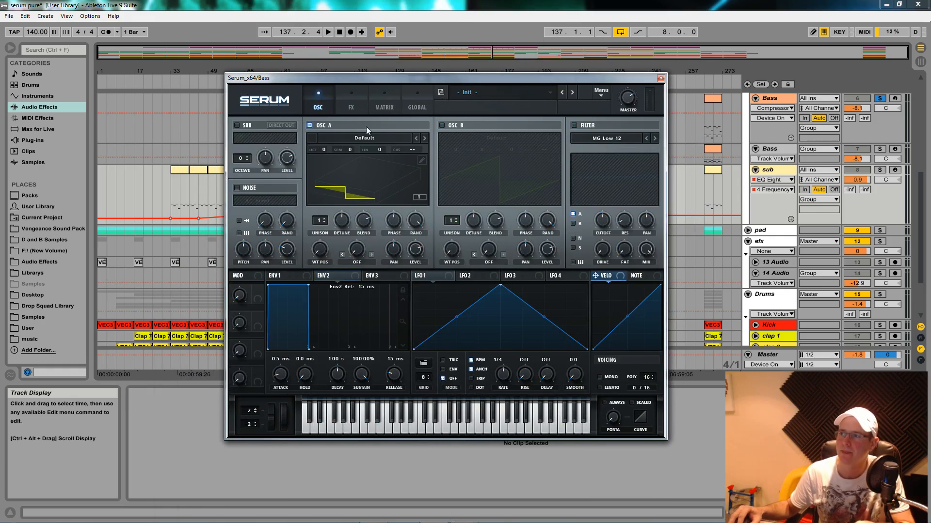
Step: Play the Bass loop from bar 137 to hear the initialized patch
{"action": "key", "text": "space"}
{"action": "key", "text": "space"}
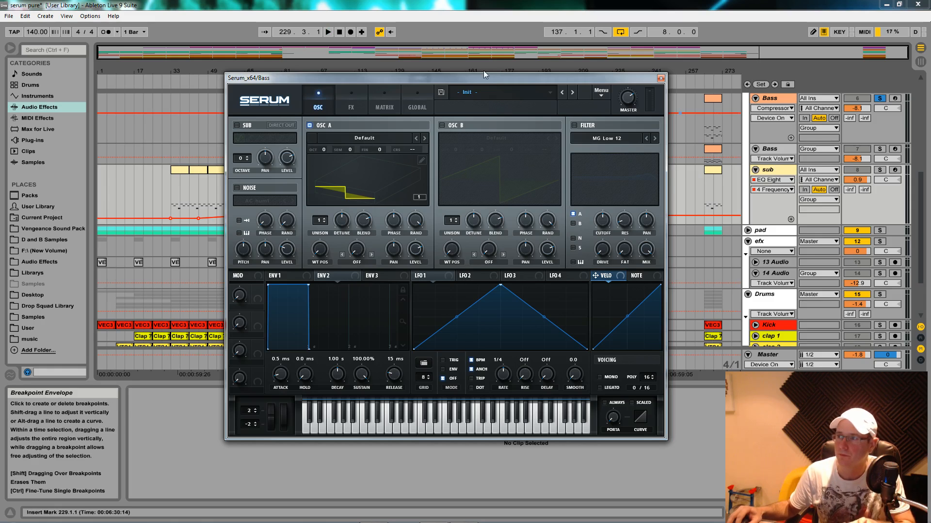
{"action": "left_click_drag", "start_coordinate": [484, 80], "coordinate": [482, 100]}
{"action": "left_click", "coordinate": [414, 115]}
{"action": "key", "text": "space"}
{"action": "key", "text": "space"}
Step: Load the Gritty wavetable into Osc A and switch its display to the flat 2D waveform
{"action": "left_click", "coordinate": [373, 162]}
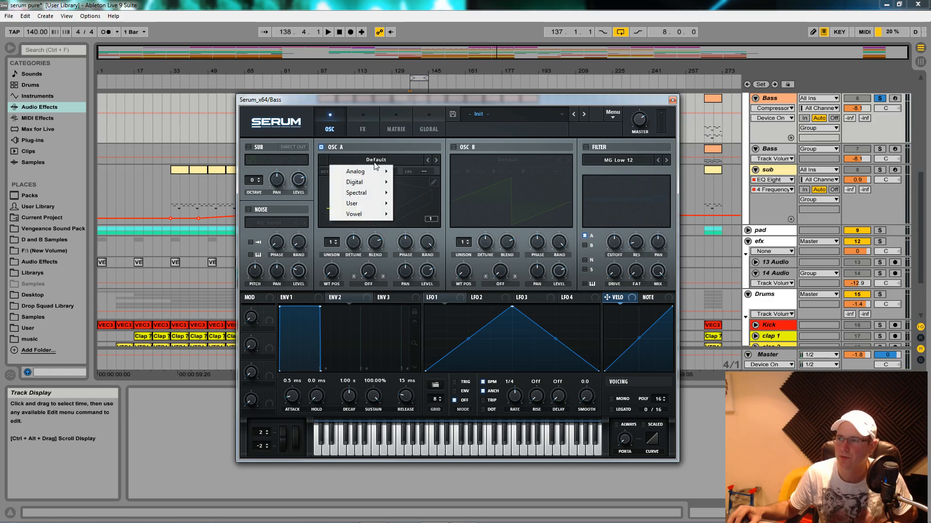
{"action": "mouse_move", "coordinate": [384, 171]}
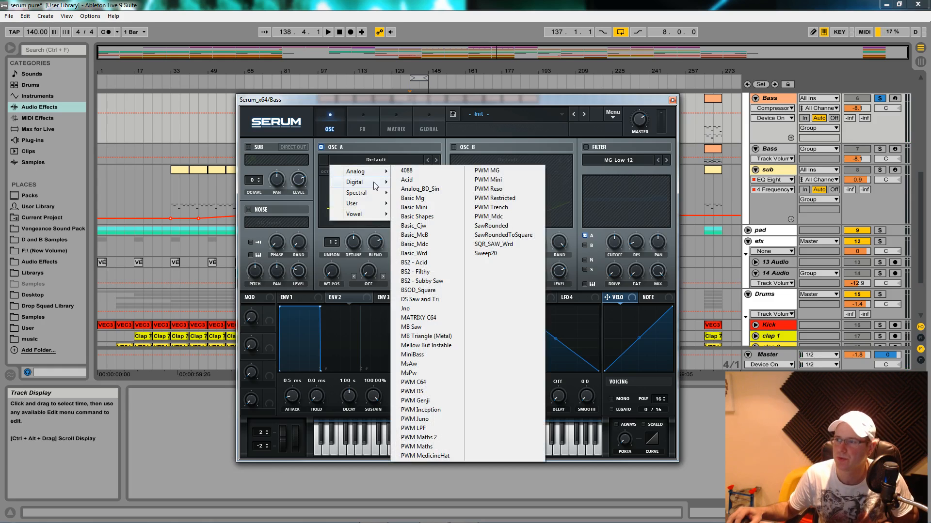
{"action": "left_click", "coordinate": [423, 421]}
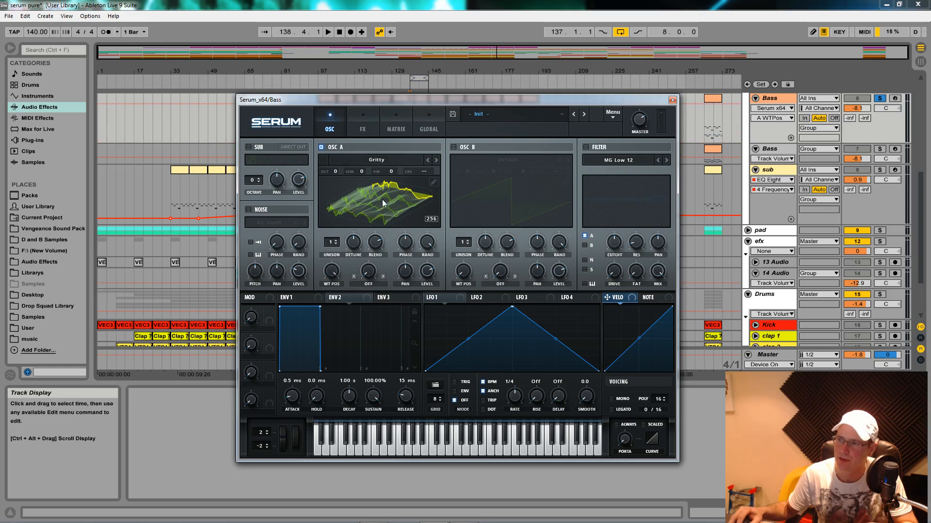
{"action": "left_click", "coordinate": [411, 192]}
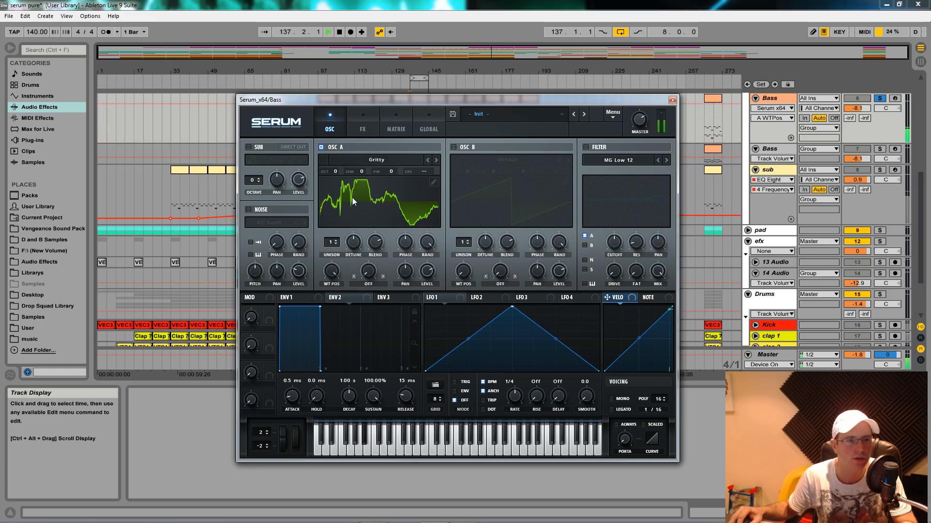
Step: Set Osc A's octave to -1 and play the loop to hear the lowered sound
{"action": "left_click", "coordinate": [336, 172]}
{"action": "left_click_drag", "start_coordinate": [335, 172], "coordinate": [337, 204]}
{"action": "left_click_drag", "start_coordinate": [397, 107], "coordinate": [407, 81]}
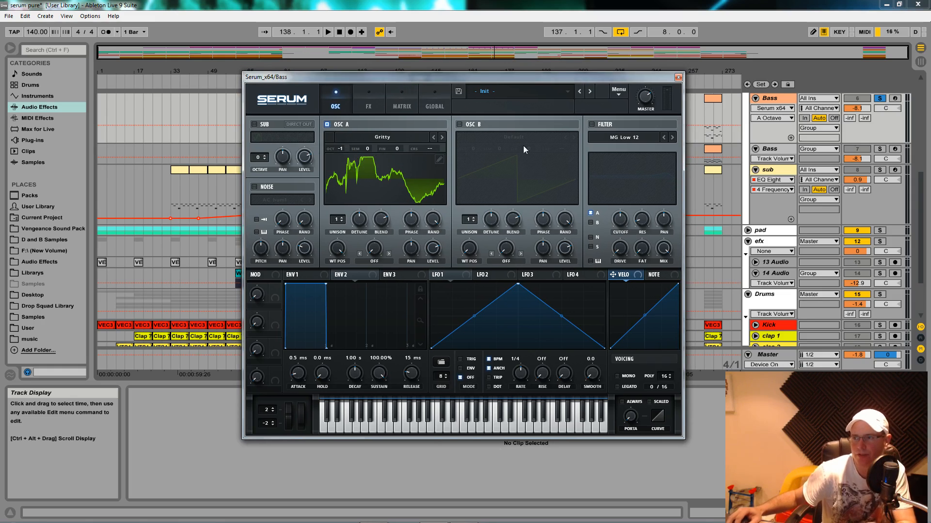
{"action": "key", "text": "space"}
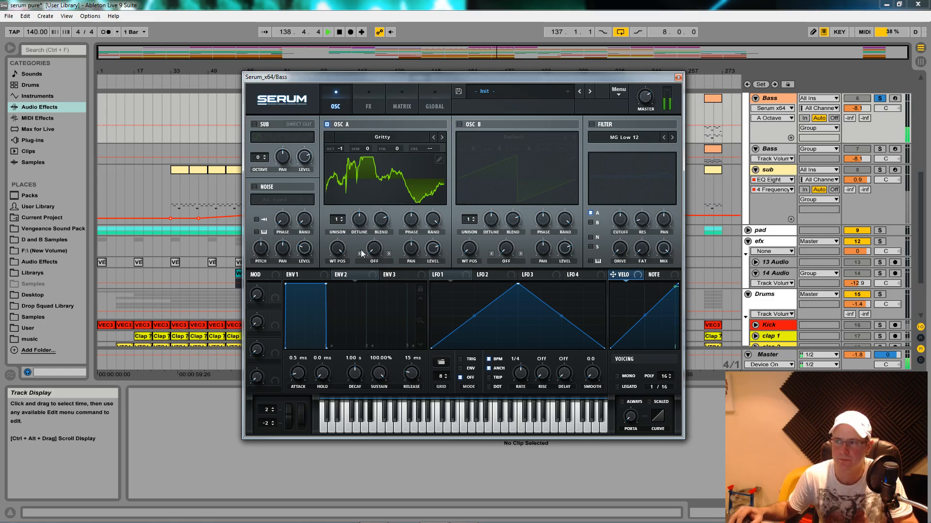
{"action": "key", "text": "space"}
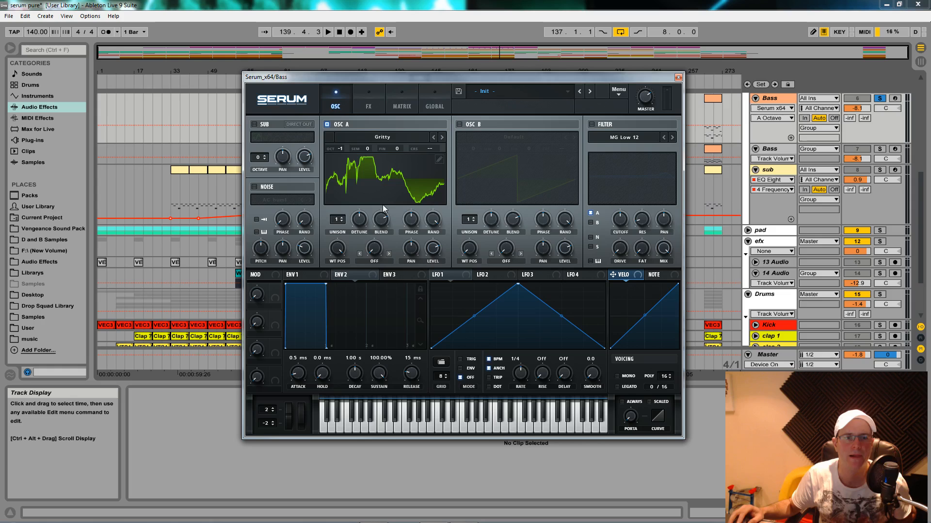
Step: Enable Osc B, route it into the filter, and load the Analog wavetable Acid into it
{"action": "left_click", "coordinate": [459, 125]}
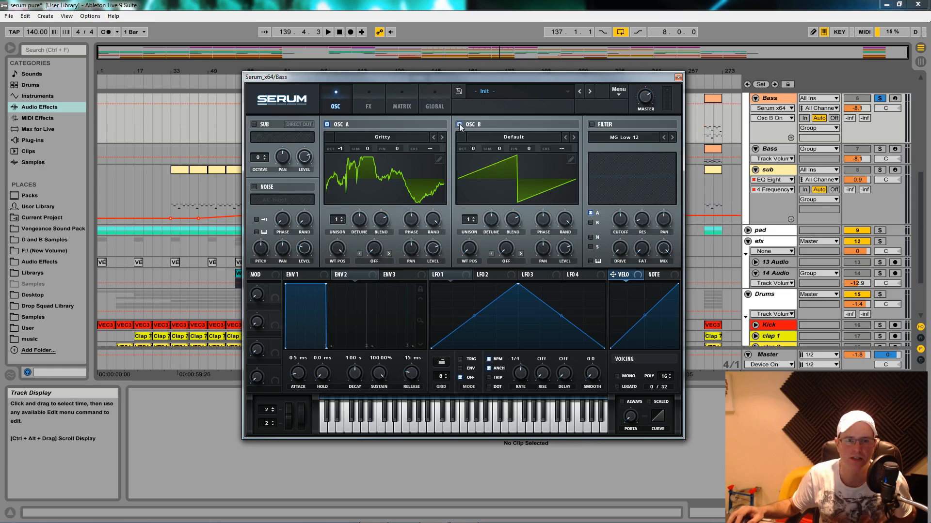
{"action": "left_click", "coordinate": [591, 223]}
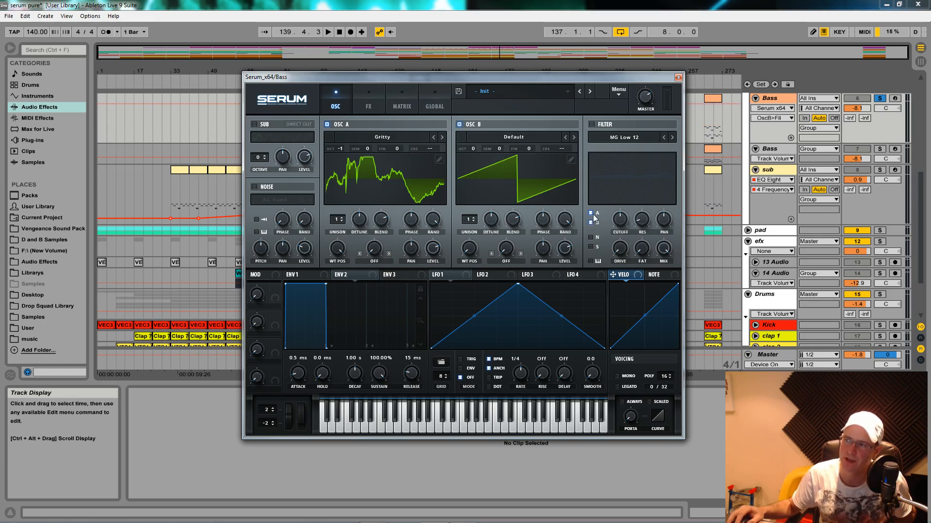
{"action": "left_click", "coordinate": [527, 137]}
{"action": "mouse_move", "coordinate": [502, 156]}
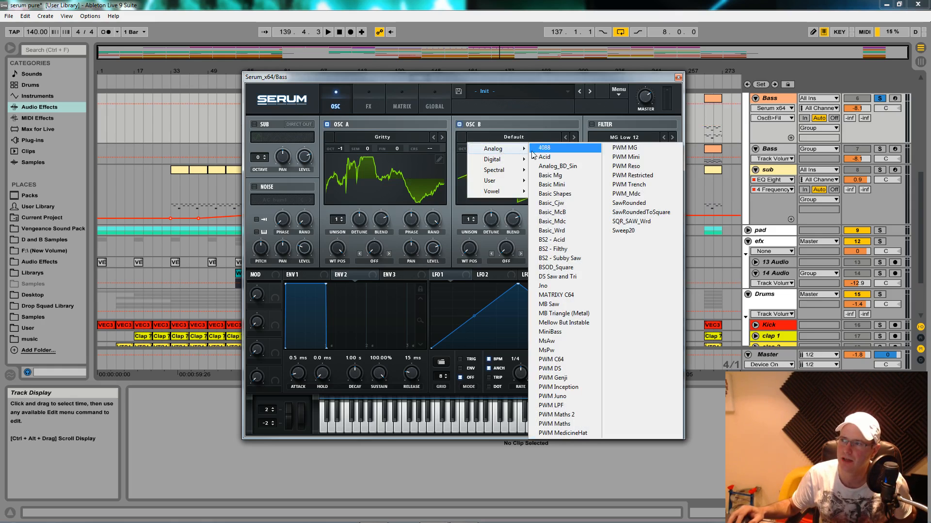
{"action": "left_click", "coordinate": [545, 157]}
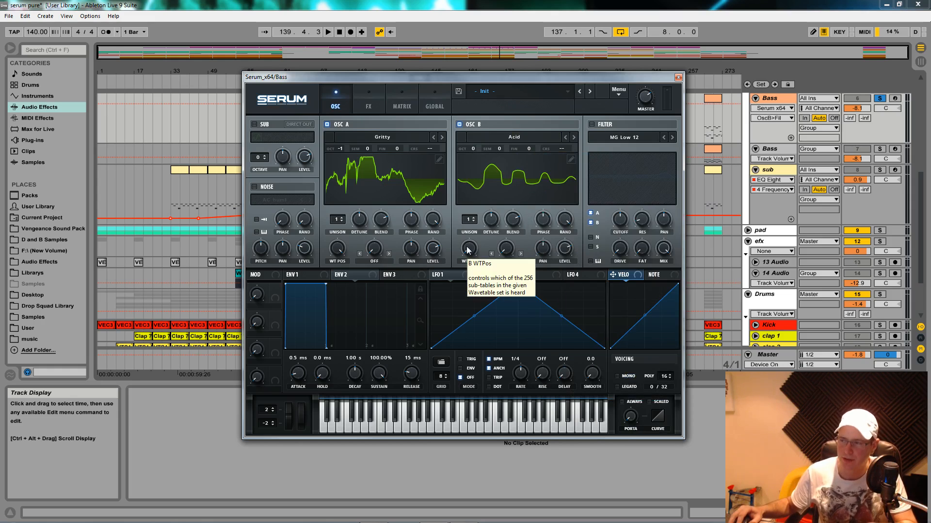
Step: Turn off Osc A and raise Osc B's wavetable position while listening to the loop
{"action": "left_click", "coordinate": [327, 125]}
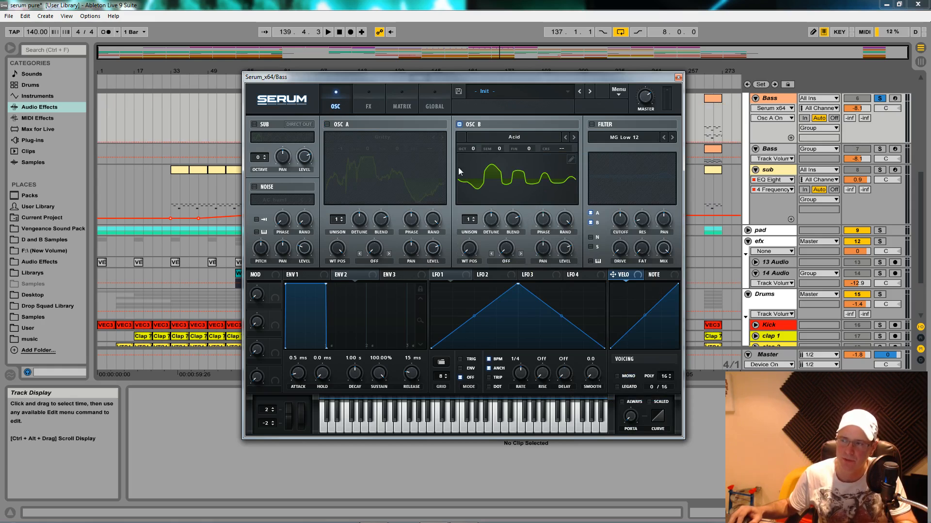
{"action": "left_click", "coordinate": [470, 249]}
{"action": "key", "text": "space"}
{"action": "left_click_drag", "start_coordinate": [470, 248], "coordinate": [468, 196]}
{"action": "key", "text": "space"}
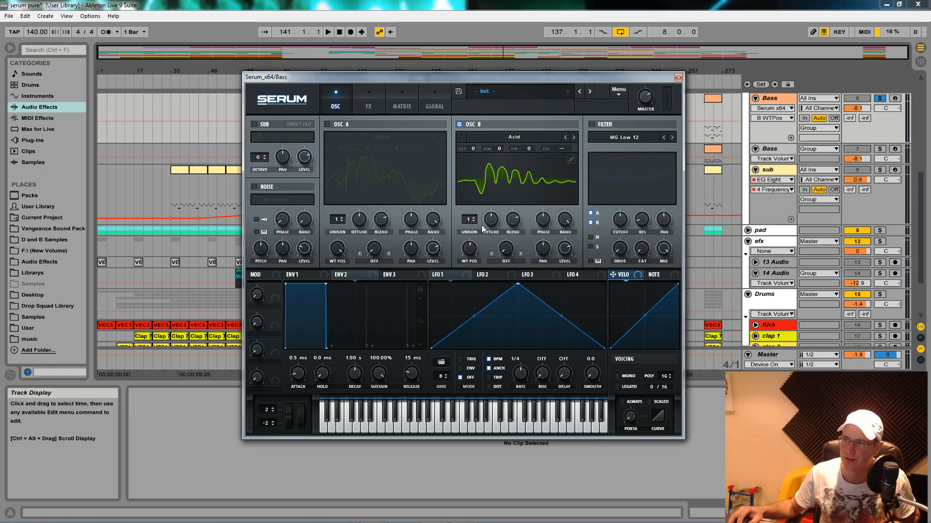
Step: Set Osc B's unison to 2 voices
{"action": "left_click", "coordinate": [471, 221]}
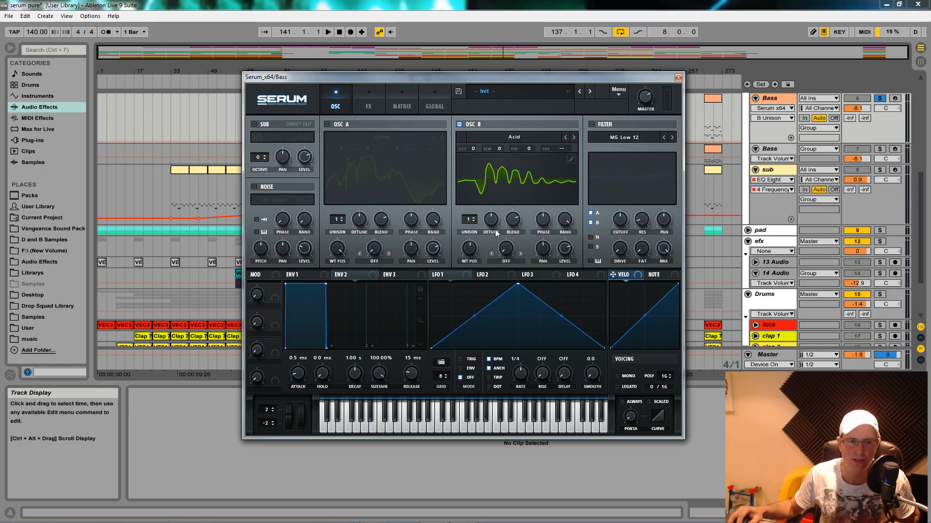
{"action": "left_click_drag", "start_coordinate": [494, 224], "coordinate": [495, 236]}
{"action": "left_click", "coordinate": [470, 219]}
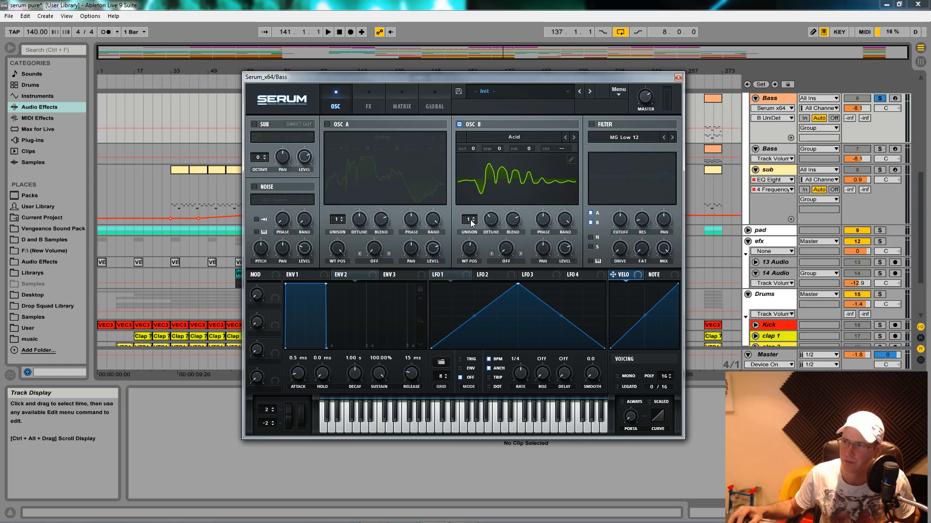
{"action": "left_click", "coordinate": [476, 219]}
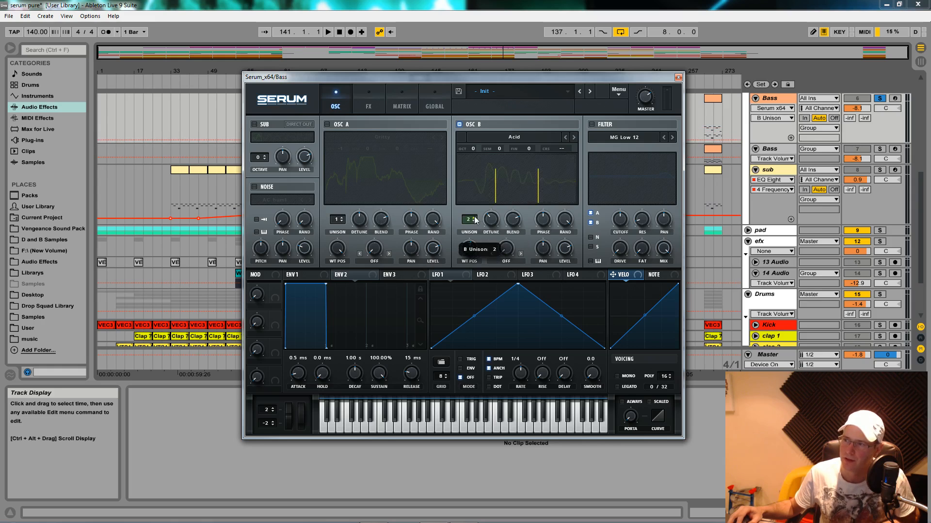
Step: Turn Osc A back on and play the loop to hear both oscillators together
{"action": "left_click", "coordinate": [327, 124]}
{"action": "key", "text": "space"}
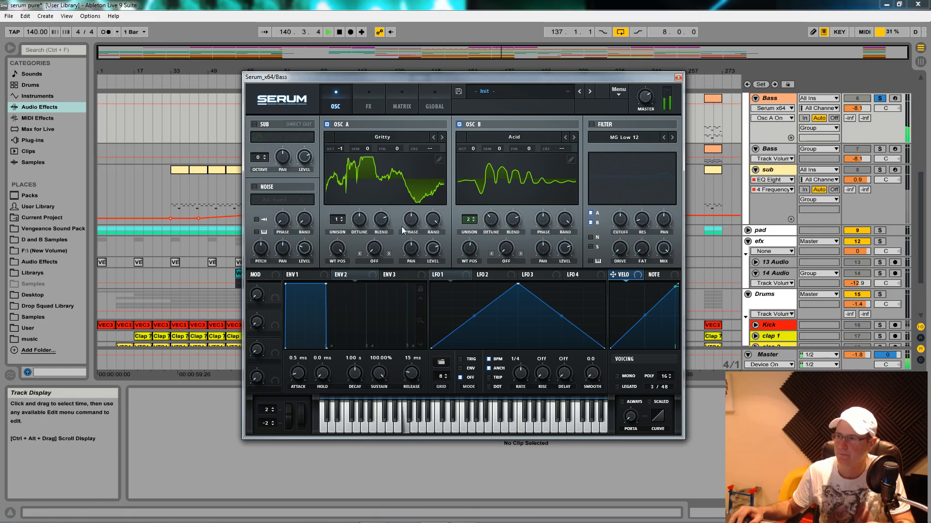
{"action": "key", "text": "space"}
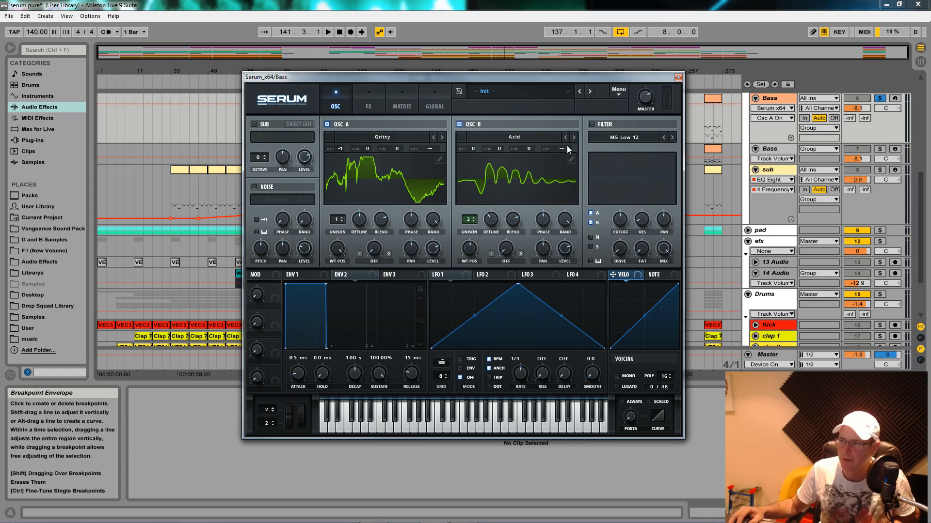
Step: Turn on the MG Low 12 filter with Osc A and Osc B routed through it
{"action": "left_click", "coordinate": [590, 213]}
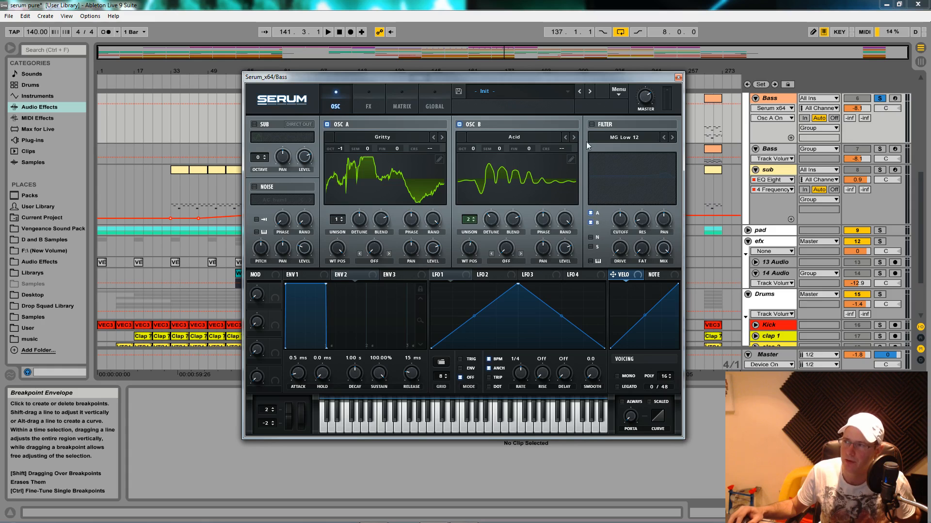
{"action": "left_click", "coordinate": [590, 124]}
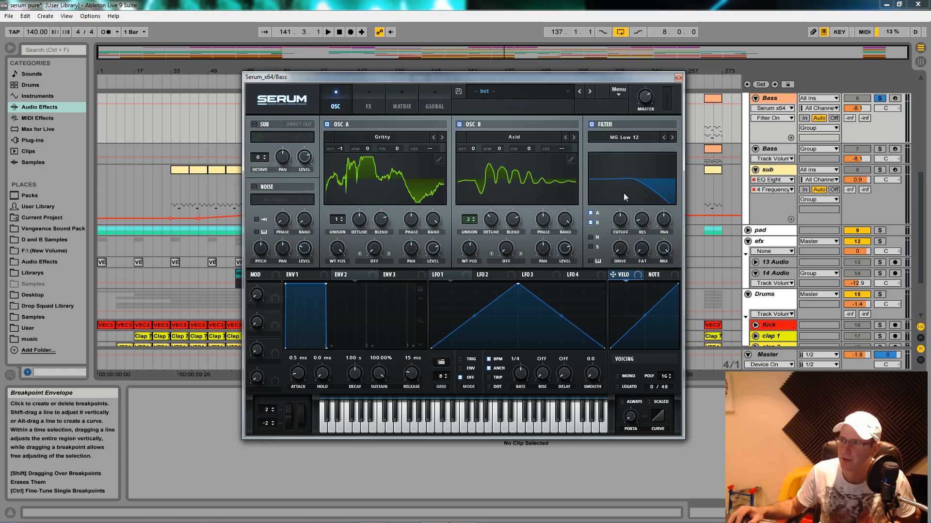
Step: Raise the cutoff of the MG Low 12 filter so more high frequencies pass through
{"action": "left_click_drag", "start_coordinate": [618, 222], "coordinate": [615, 186]}
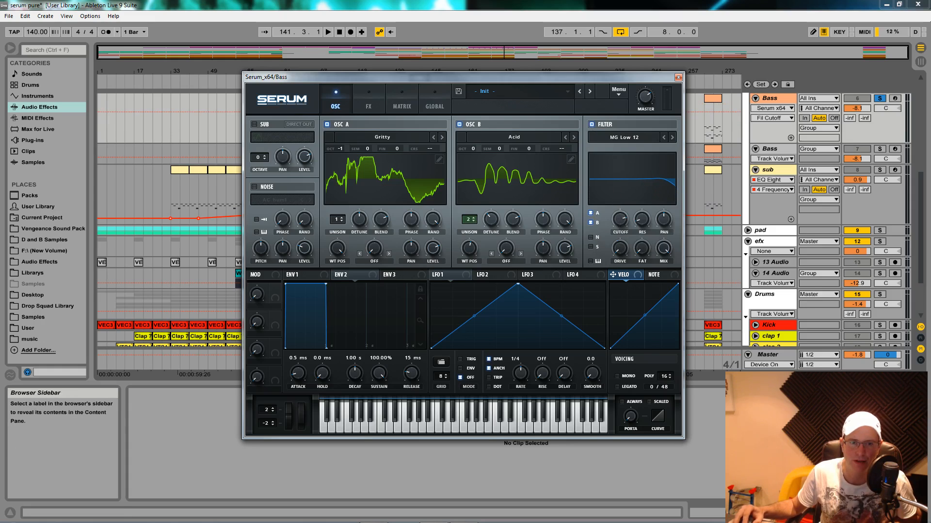
{"action": "left_click", "coordinate": [48, 174]}
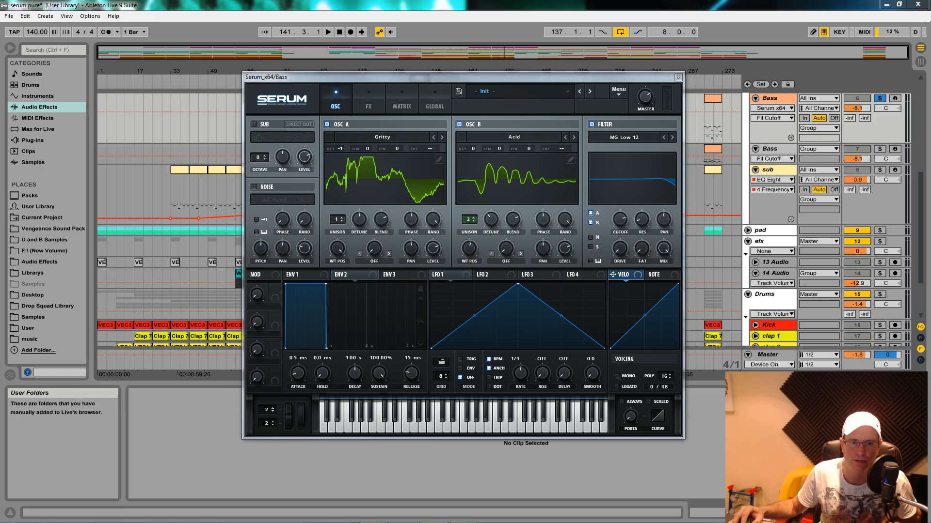
{"action": "left_click_drag", "start_coordinate": [613, 223], "coordinate": [613, 222]}
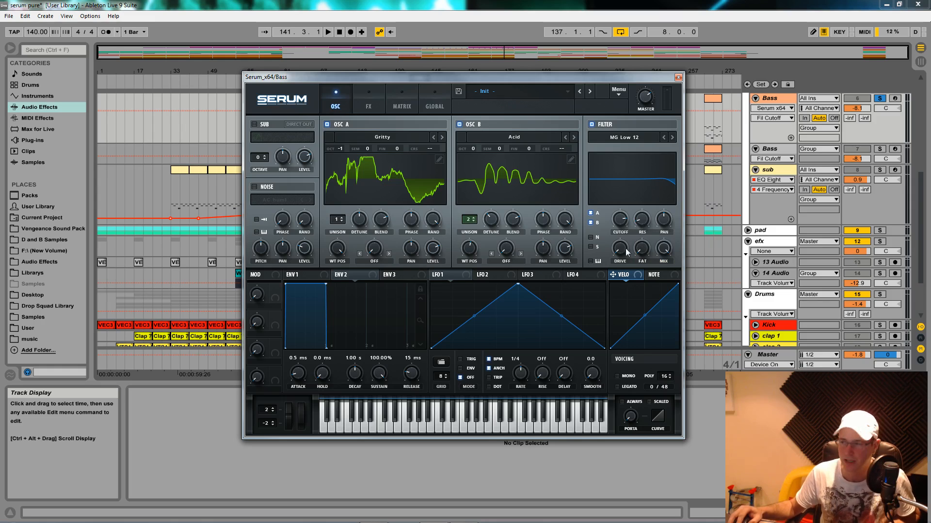
Step: Set the filter's resonance to about 28% and raise its drive and fat amounts
{"action": "left_click", "coordinate": [643, 223]}
{"action": "left_click_drag", "start_coordinate": [644, 208], "coordinate": [644, 205]}
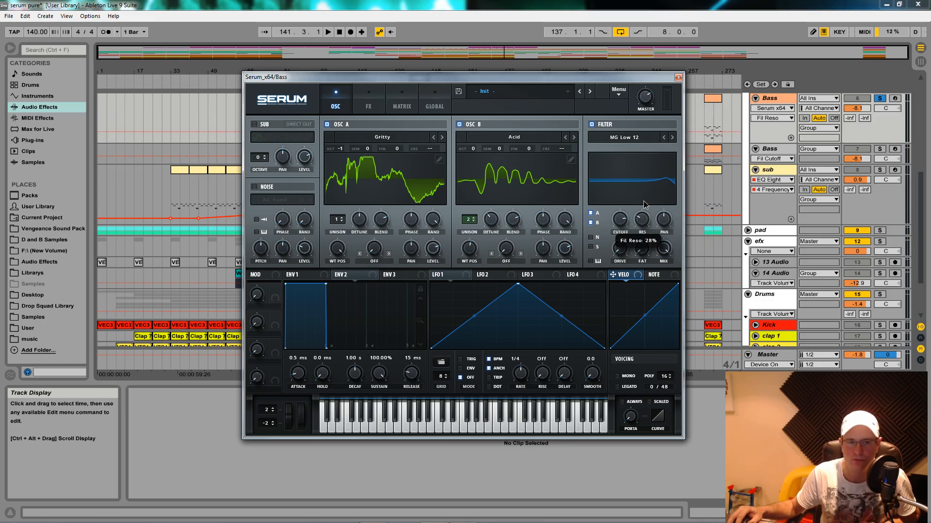
{"action": "left_click_drag", "start_coordinate": [624, 252], "coordinate": [624, 220]}
{"action": "left_click_drag", "start_coordinate": [650, 253], "coordinate": [642, 226]}
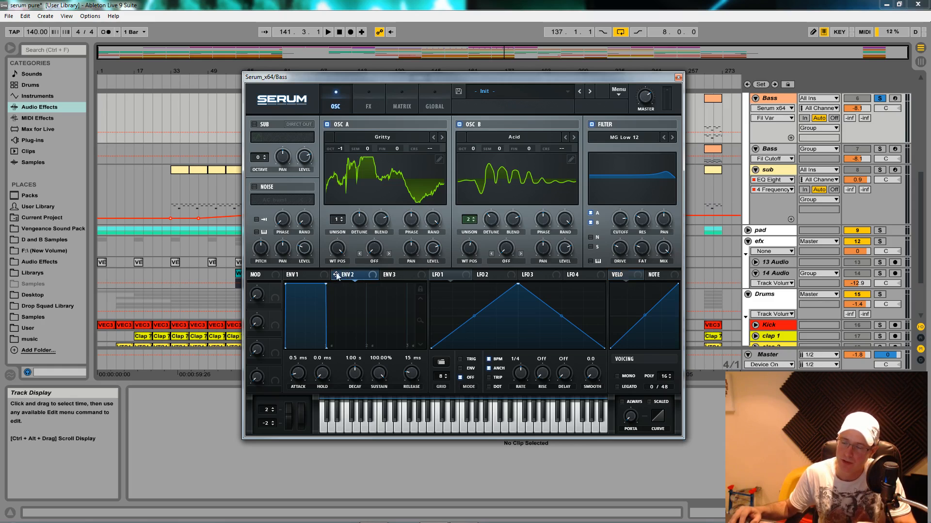
Step: Assign Env 2 to the filter cutoff with a negative modulation amount and play the loop to hear it
{"action": "left_click_drag", "start_coordinate": [334, 277], "coordinate": [616, 220]}
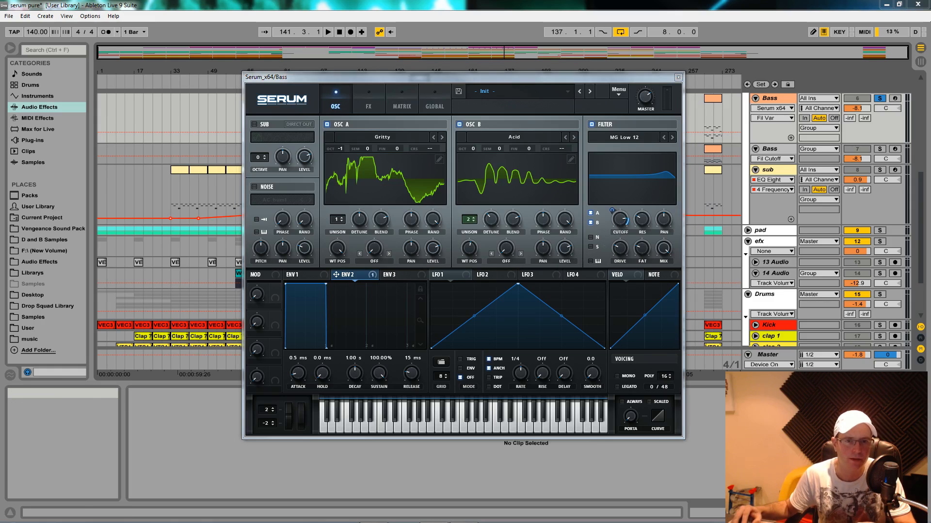
{"action": "left_click_drag", "start_coordinate": [611, 210], "coordinate": [605, 245]}
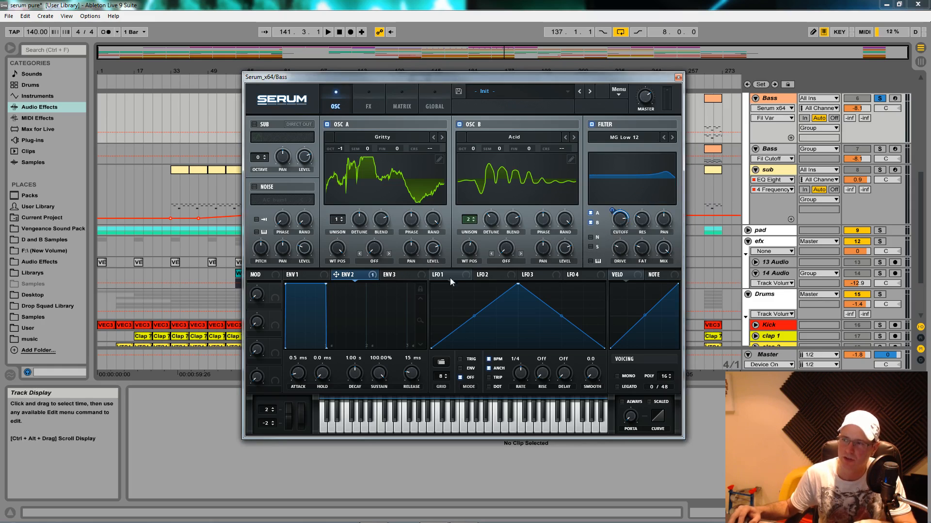
{"action": "key", "text": "space"}
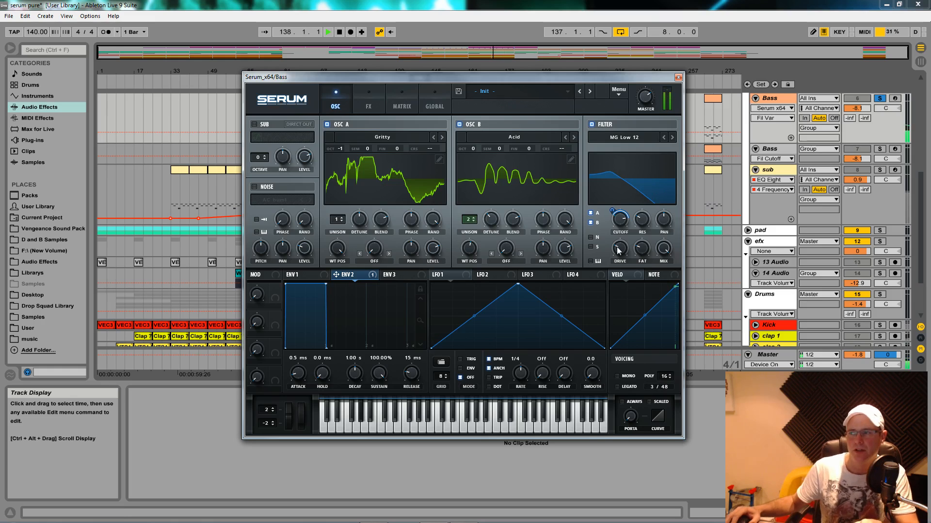
{"action": "key", "text": "space"}
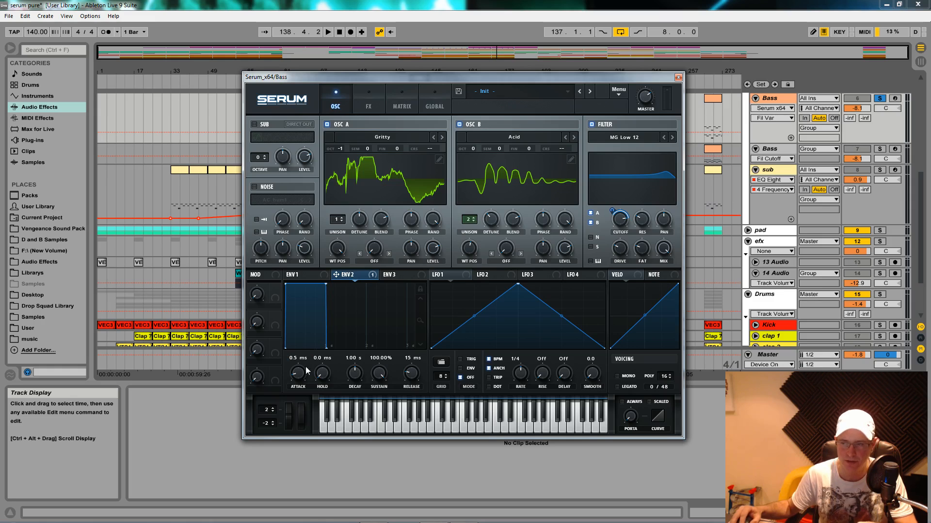
Step: Try Env 2 with a 0.0 ms decay and a 71 ms attack while auditioning the loop
{"action": "left_click_drag", "start_coordinate": [362, 377], "coordinate": [359, 475]}
{"action": "key", "text": "space"}
{"action": "key", "text": "space"}
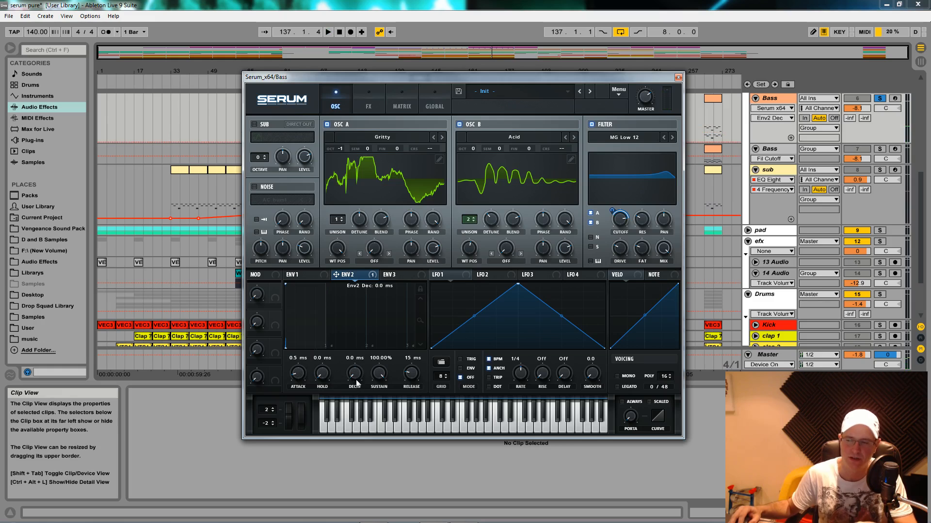
{"action": "key", "text": "space"}
{"action": "left_click_drag", "start_coordinate": [289, 374], "coordinate": [295, 351]}
{"action": "key", "text": "space"}
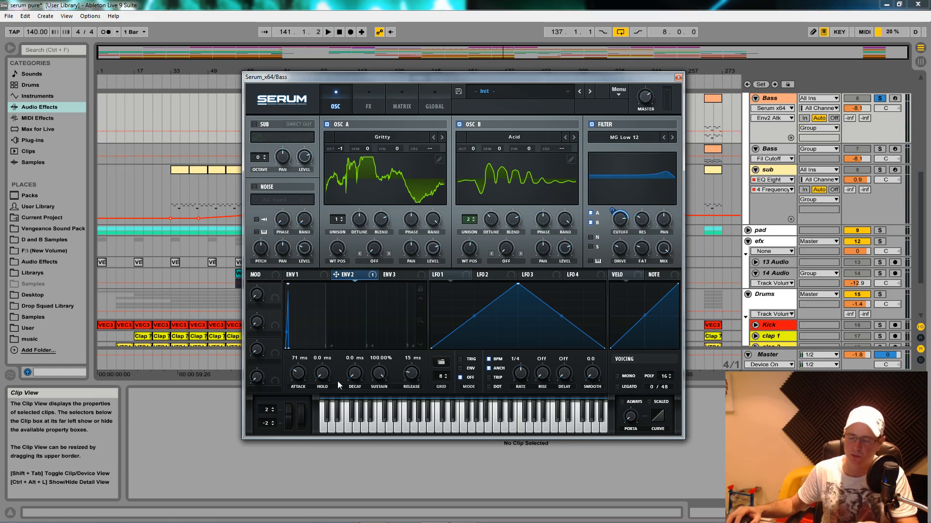
{"action": "key", "text": "space"}
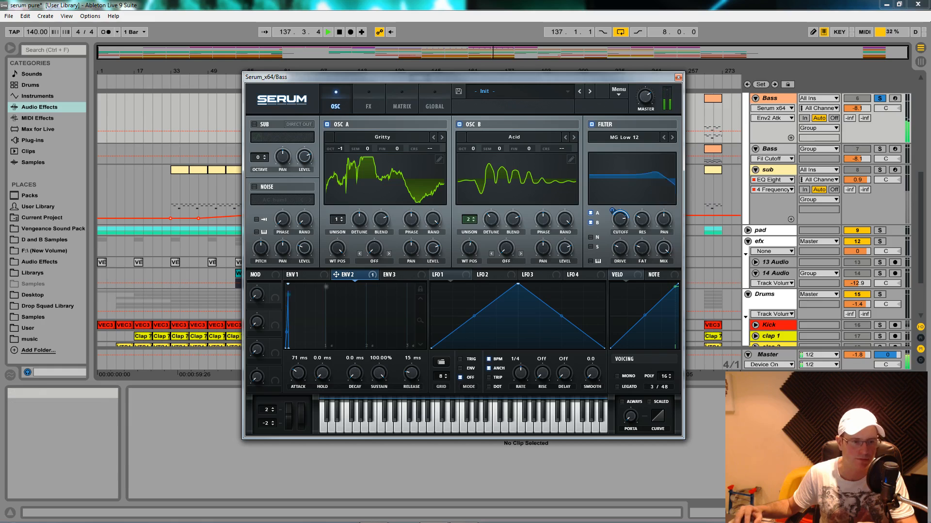
Step: Set Env 2's decay to 875 ms and its attack to 132 ms during loop playback
{"action": "left_click_drag", "start_coordinate": [299, 381], "coordinate": [363, 341]}
{"action": "left_click_drag", "start_coordinate": [297, 379], "coordinate": [297, 374]}
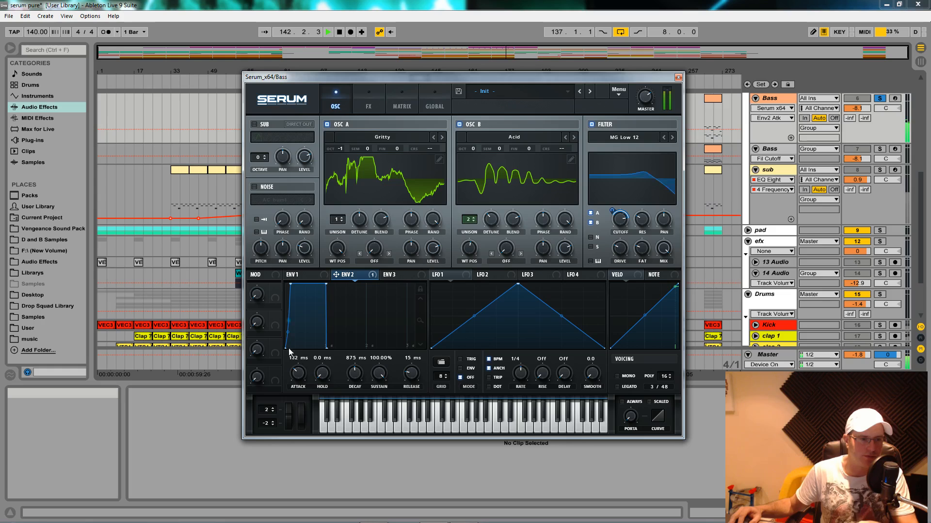
{"action": "key", "text": "space"}
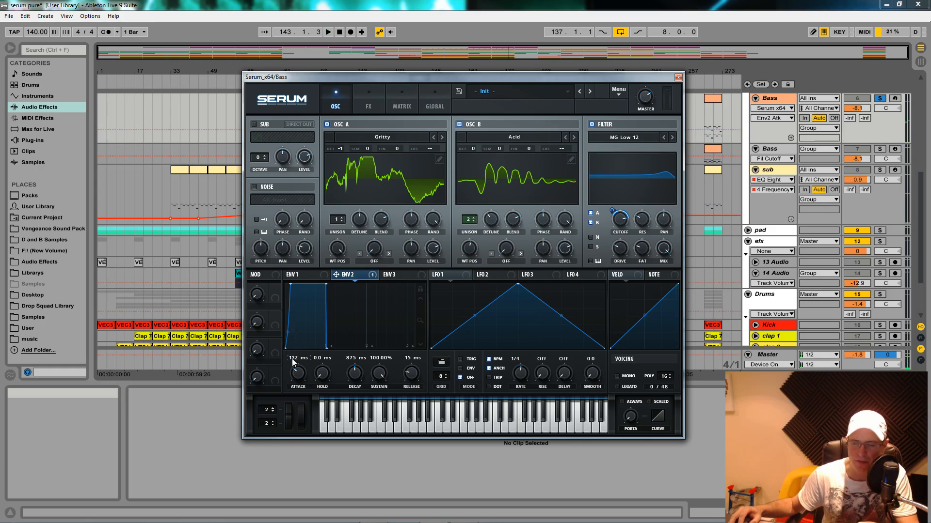
Step: Bend Env 2's attack curve upward and play the loop to check the filter movement
{"action": "left_click_drag", "start_coordinate": [288, 333], "coordinate": [289, 328]}
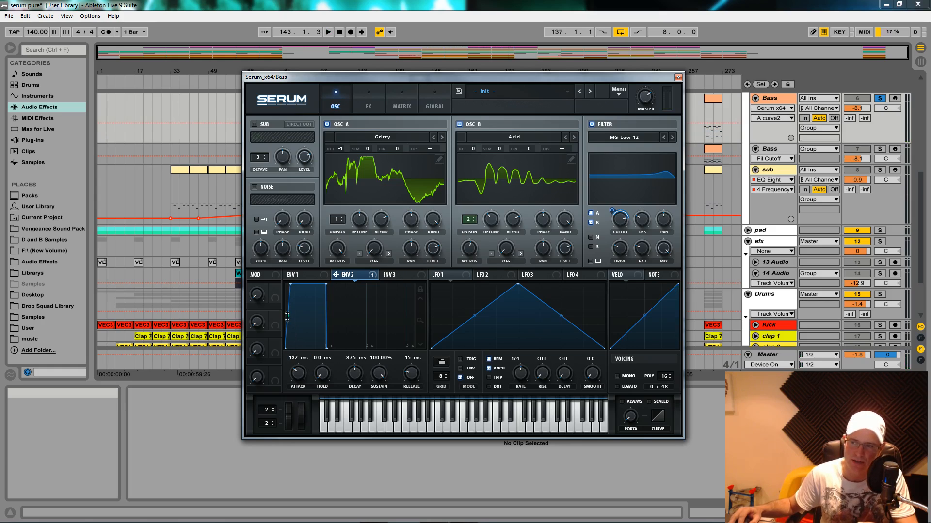
{"action": "key", "text": "space"}
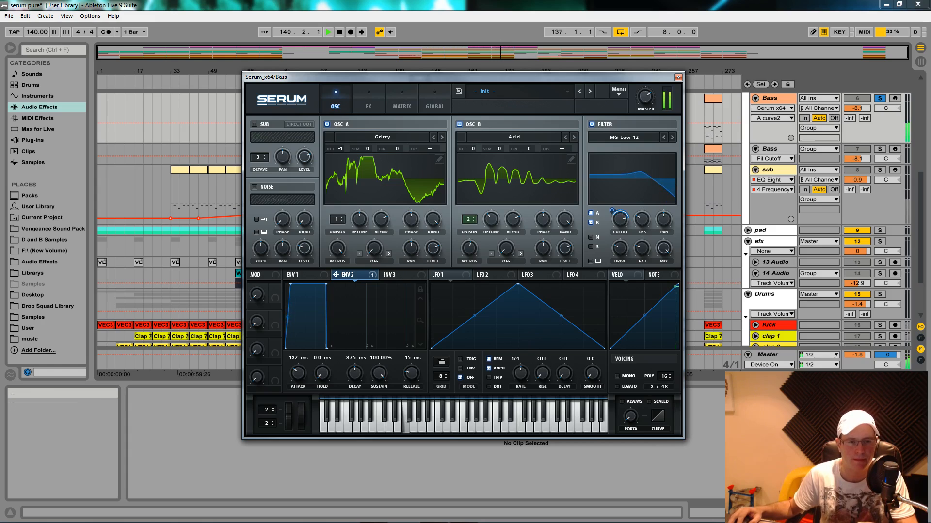
{"action": "key", "text": "space"}
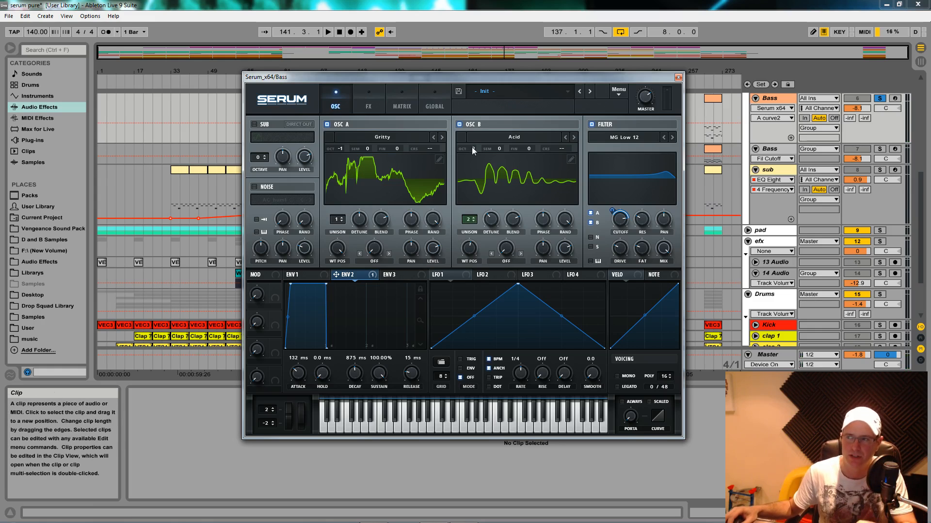
Step: Set Osc B's octave to -1 and listen to the loop
{"action": "left_click_drag", "start_coordinate": [472, 147], "coordinate": [471, 150]}
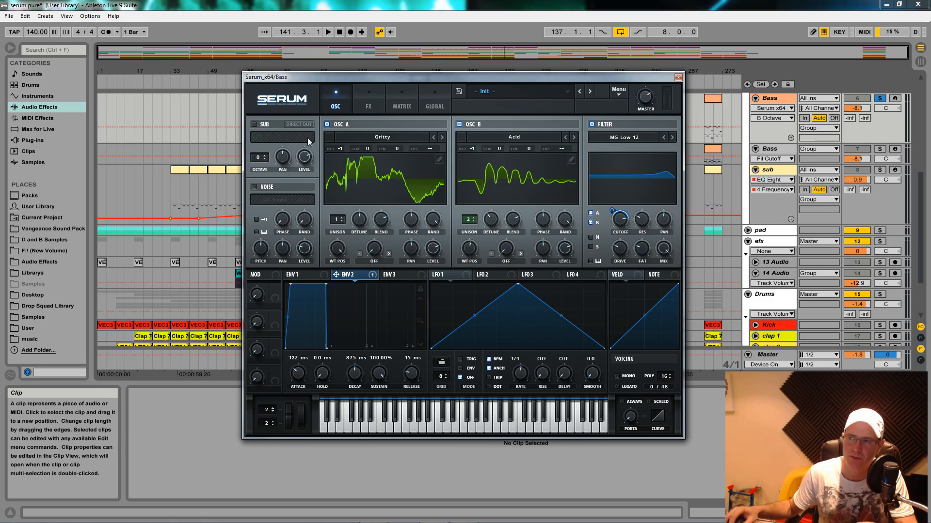
{"action": "key", "text": "space"}
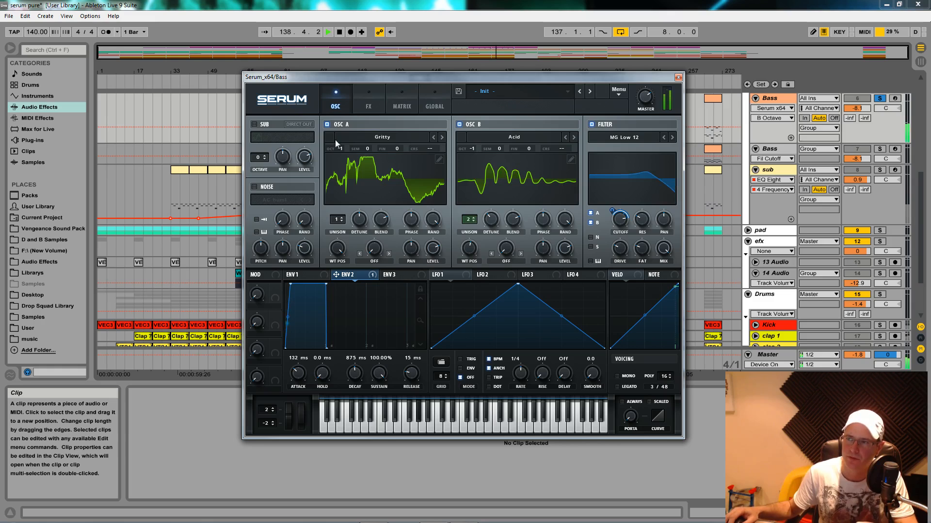
{"action": "key", "text": "space"}
Step: Enable Serum's Distortion effect and set its mode to Diode 1
{"action": "left_click", "coordinate": [369, 106]}
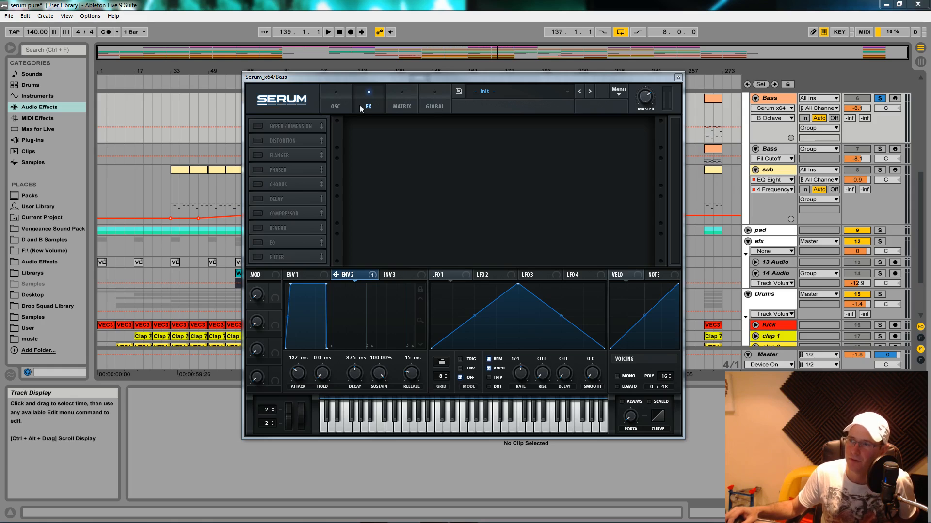
{"action": "left_click", "coordinate": [259, 141]}
{"action": "left_click", "coordinate": [441, 135]}
{"action": "left_click", "coordinate": [430, 135]}
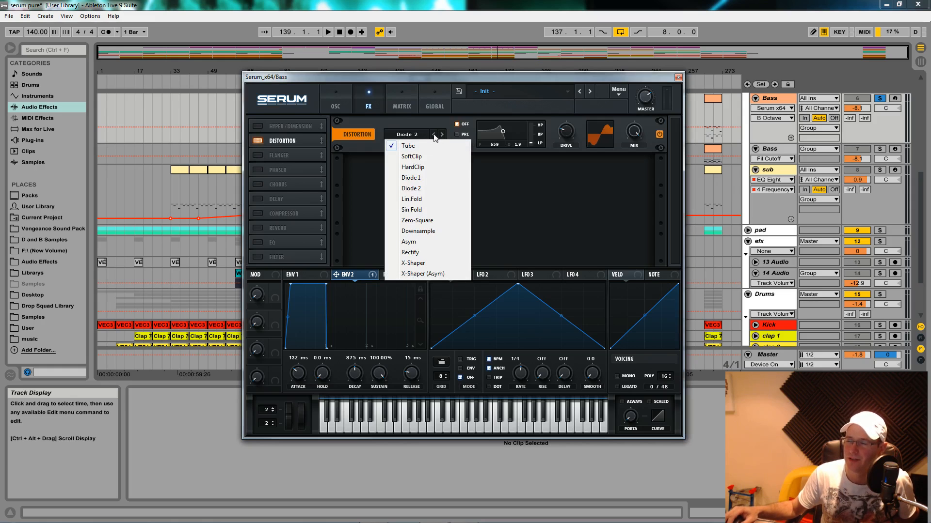
{"action": "left_click", "coordinate": [434, 136]}
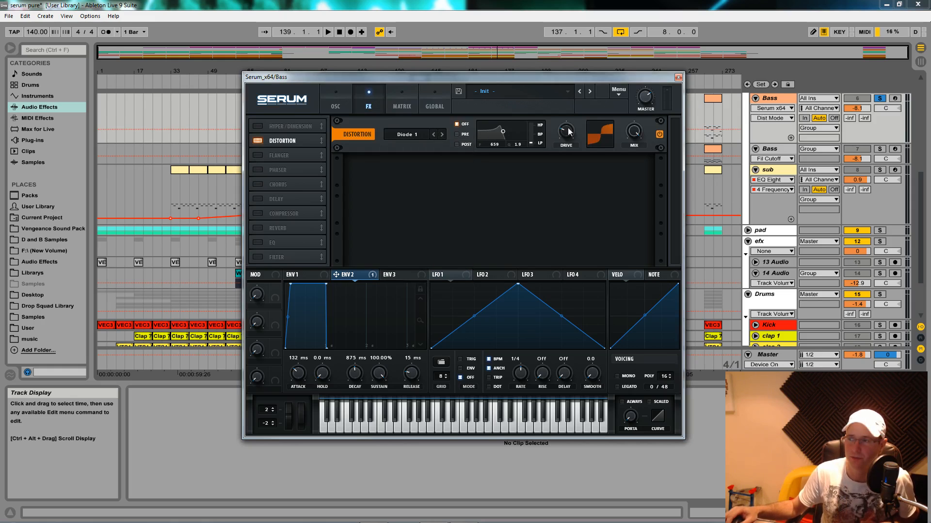
Step: Set the distortion's drive to 11% and its mix to 70%, and play the loop
{"action": "left_click_drag", "start_coordinate": [562, 134], "coordinate": [569, 148]}
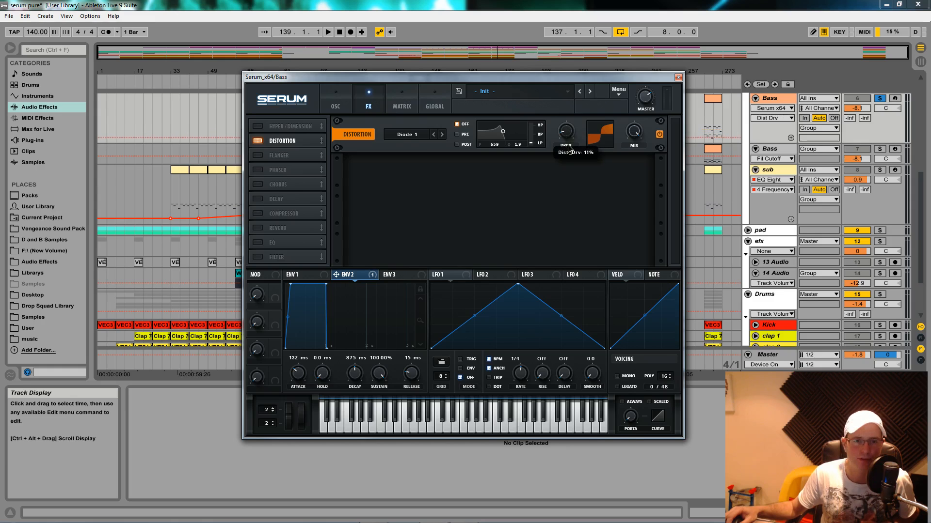
{"action": "left_click", "coordinate": [634, 131]}
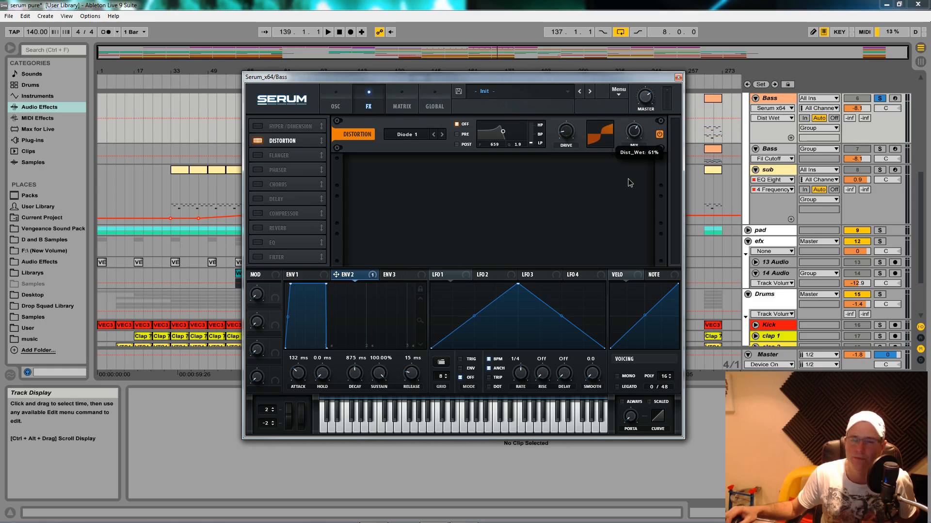
{"action": "left_click_drag", "start_coordinate": [627, 180], "coordinate": [628, 170]}
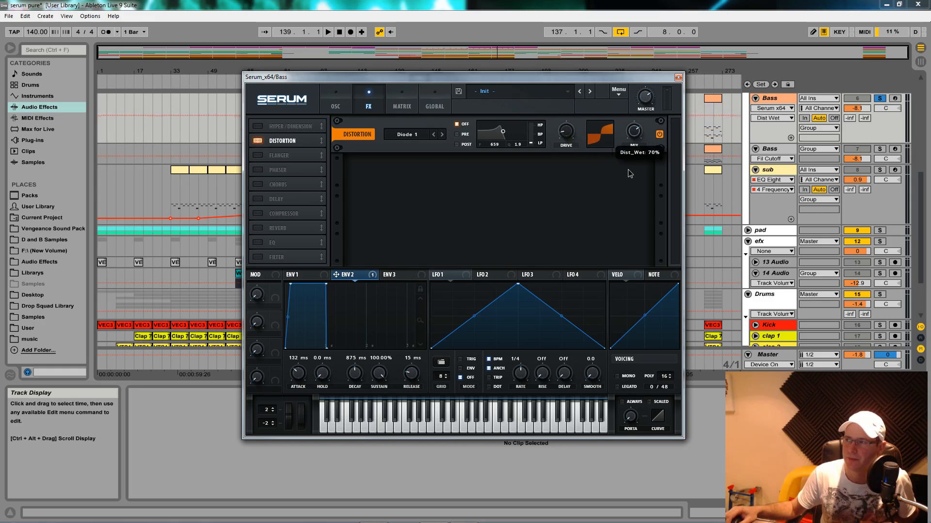
{"action": "key", "text": "space"}
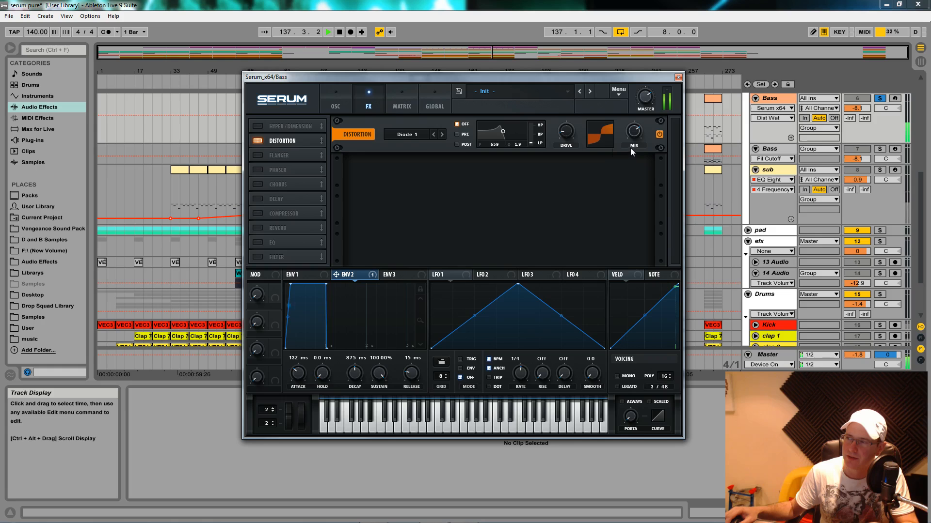
{"action": "key", "text": "space"}
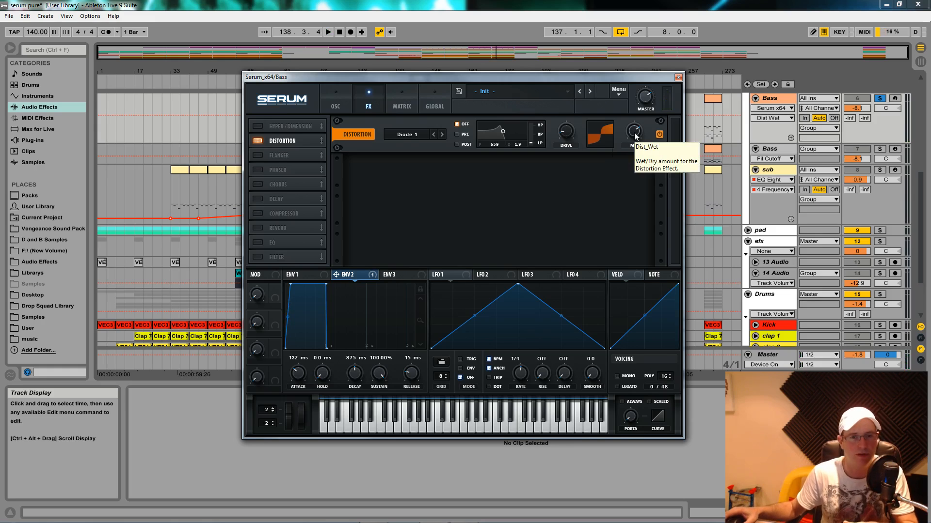
Step: Assign Env 2 to the distortion mix with a negative modulation amount and play the loop to hear it
{"action": "left_click", "coordinate": [330, 274]}
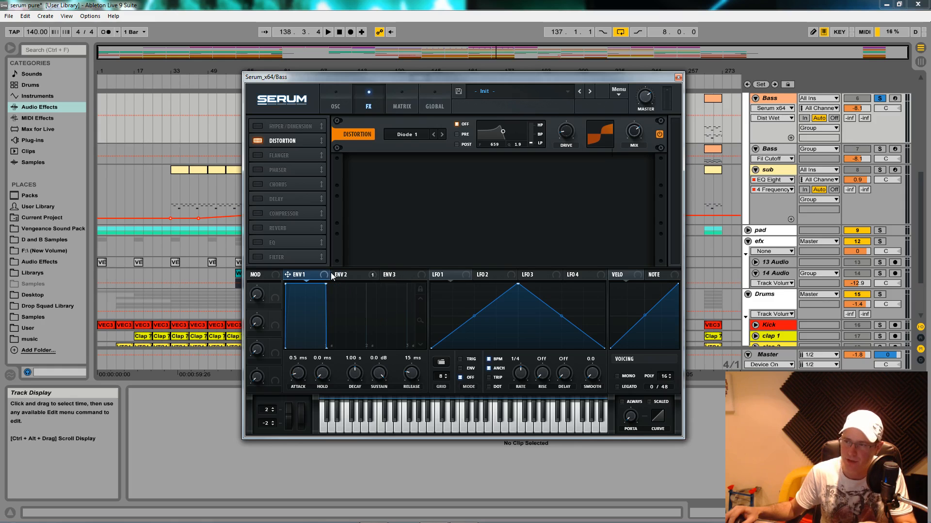
{"action": "left_click", "coordinate": [338, 274]}
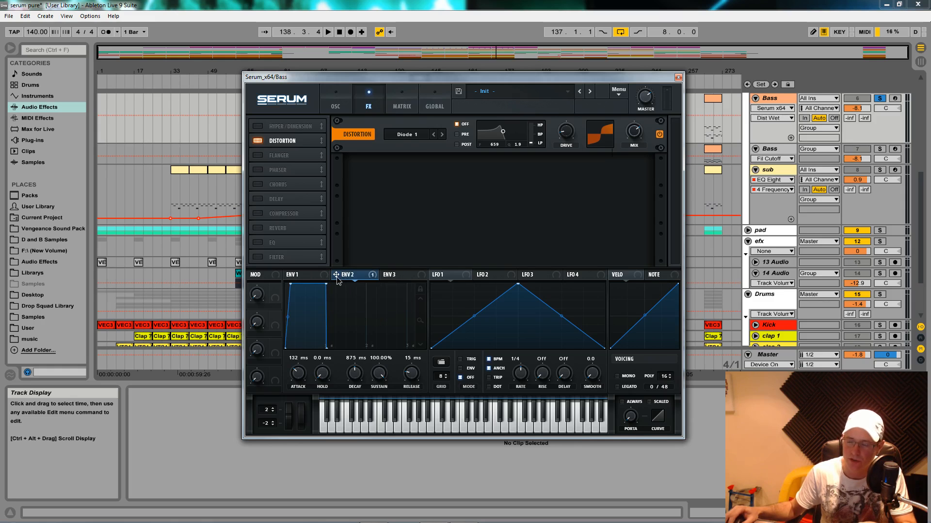
{"action": "left_click_drag", "start_coordinate": [338, 279], "coordinate": [626, 154]}
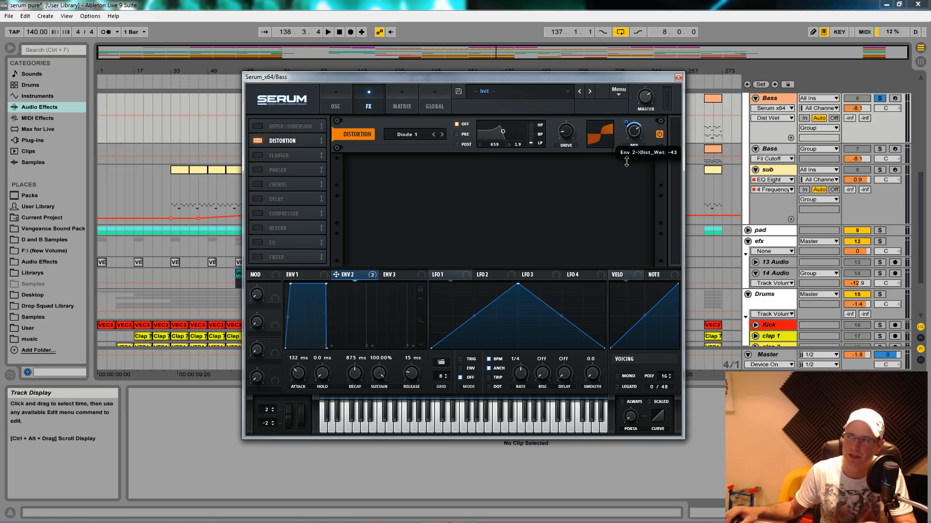
{"action": "left_click_drag", "start_coordinate": [627, 162], "coordinate": [630, 167]}
{"action": "key", "text": "space"}
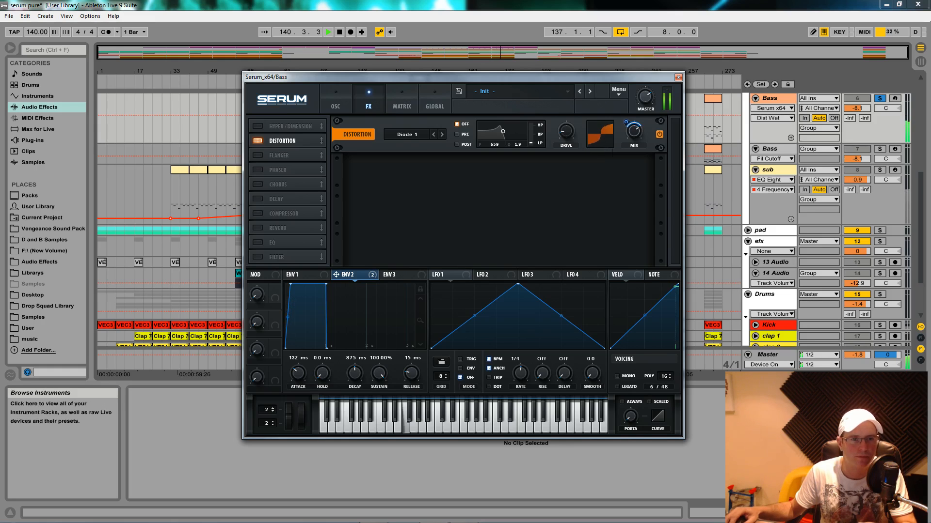
{"action": "key", "text": "space"}
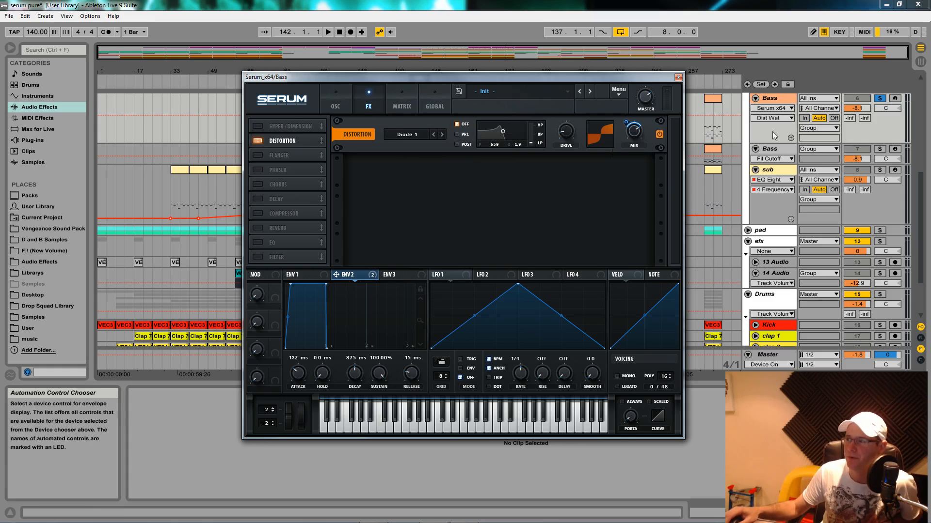
Step: Move the Serum window to uncover the arrangement and return to its oscillator page
{"action": "left_click_drag", "start_coordinate": [630, 83], "coordinate": [481, 118]}
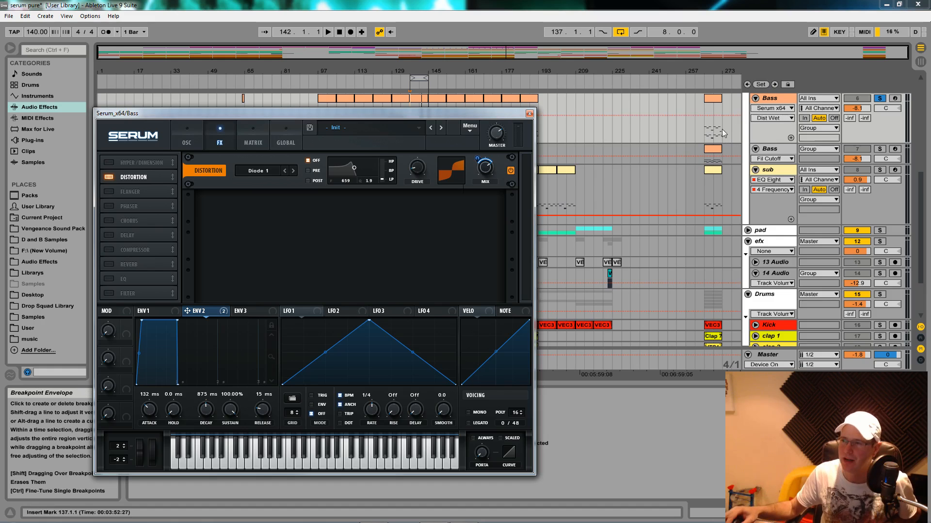
{"action": "left_click", "coordinate": [187, 143]}
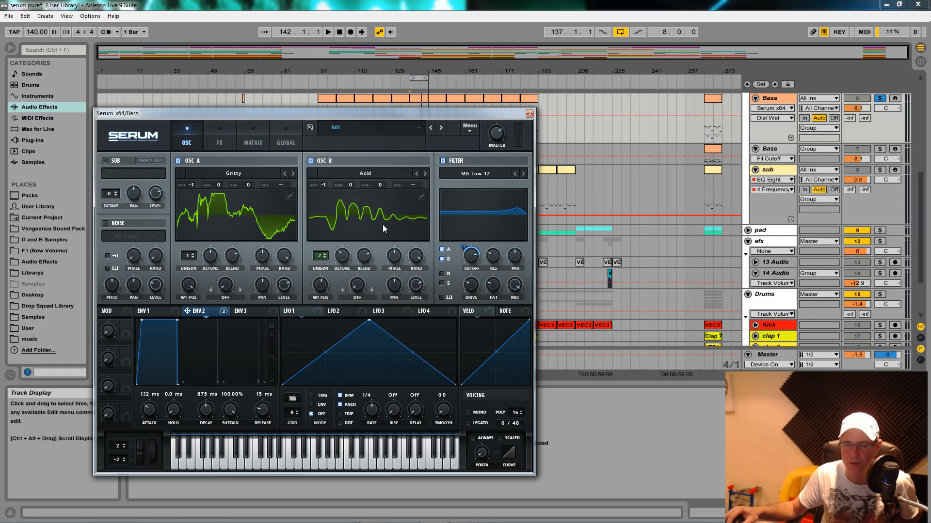
{"action": "left_click_drag", "start_coordinate": [292, 115], "coordinate": [383, 120]}
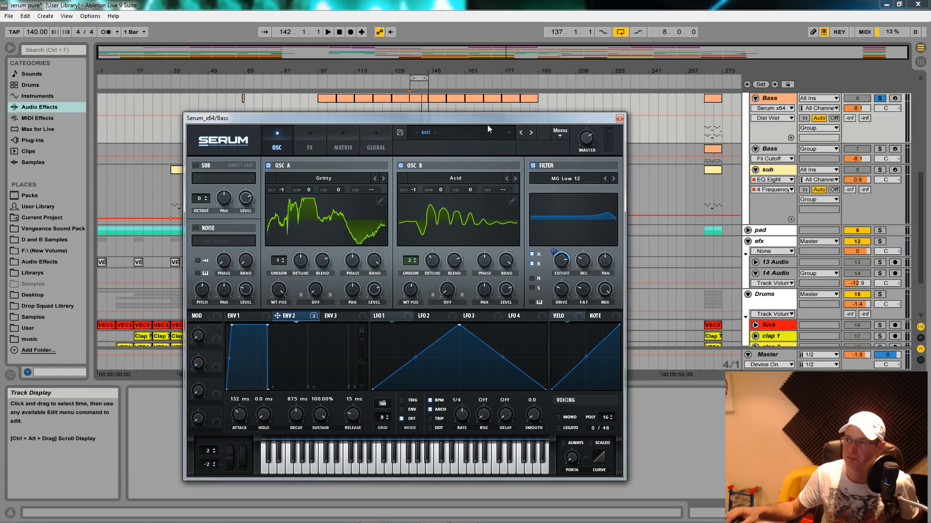
Step: Move the Serum window clear of the arrangement, unsolo the Serum Bass track and play the loop with the full mix
{"action": "mouse_move", "coordinate": [492, 119]}
{"action": "left_mouse_down"}
{"action": "mouse_move", "coordinate": [490, 96]}
{"action": "mouse_move", "coordinate": [491, 108]}
{"action": "left_mouse_up"}
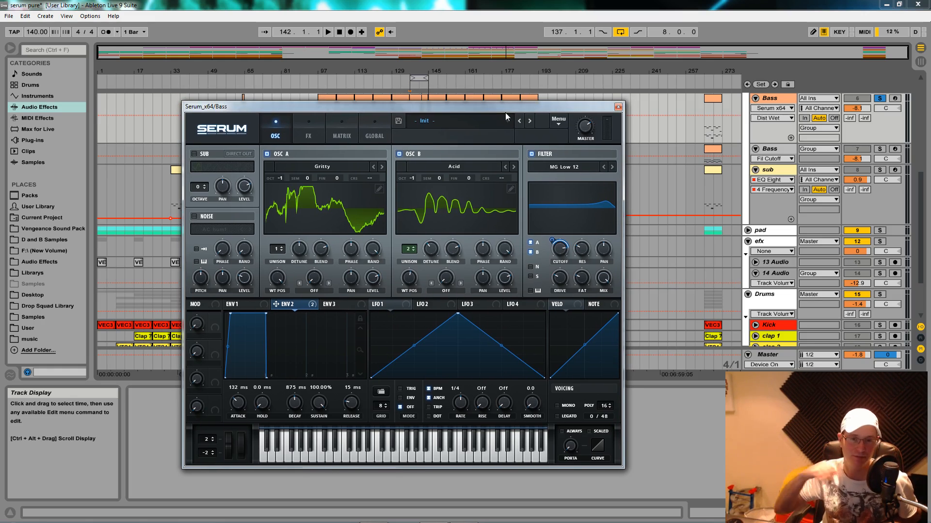
{"action": "left_click_drag", "start_coordinate": [521, 106], "coordinate": [527, 106]}
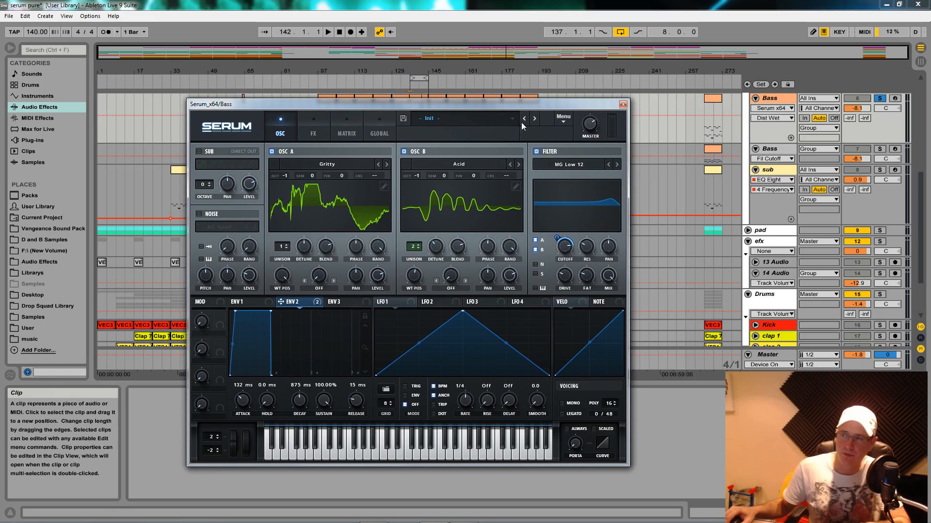
{"action": "left_click_drag", "start_coordinate": [565, 104], "coordinate": [308, 174]}
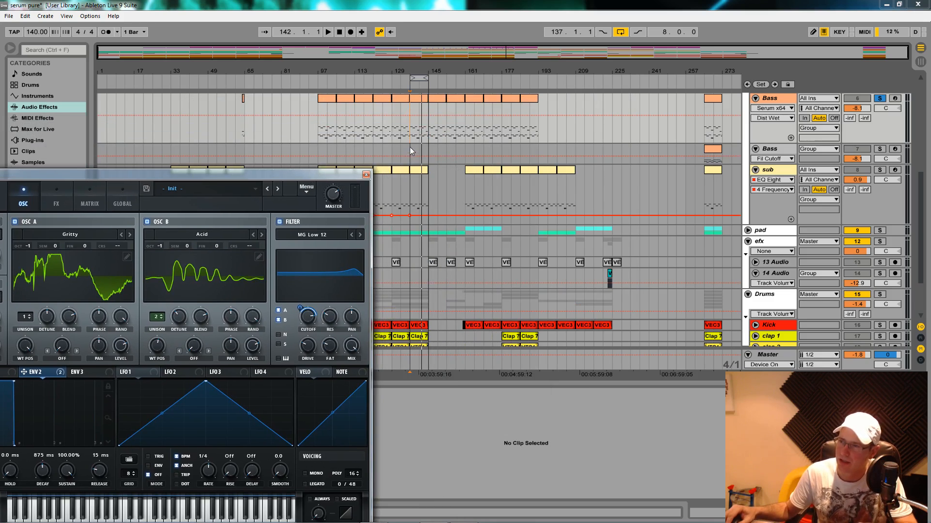
{"action": "left_click", "coordinate": [774, 84]}
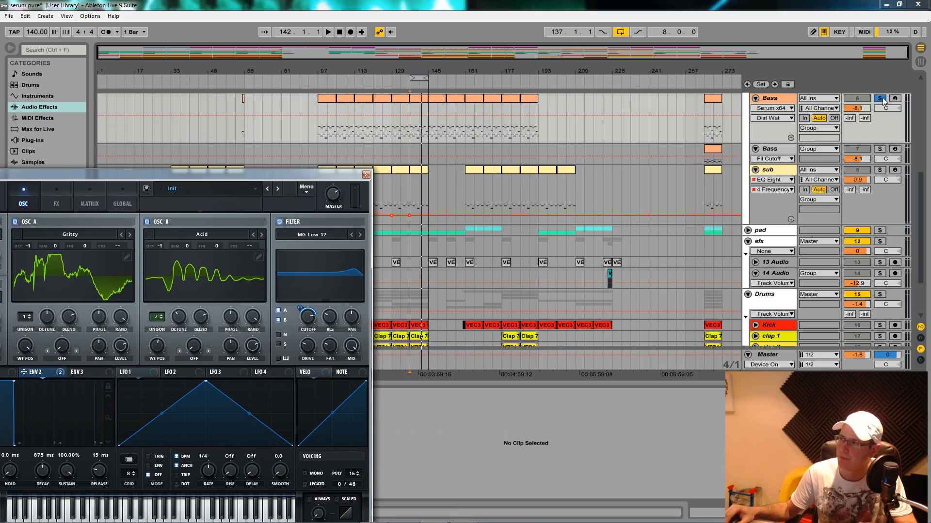
{"action": "key", "text": "space"}
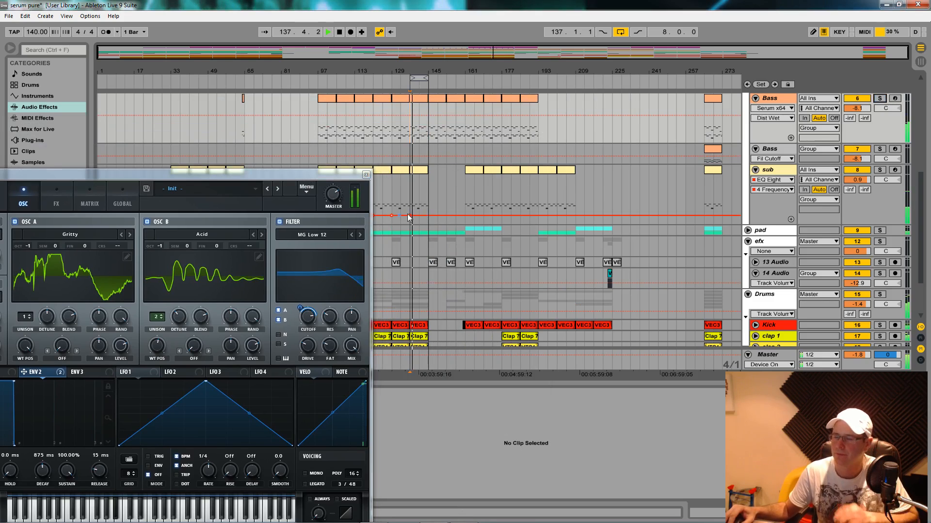
Step: Set the Serum Bass track's volume to -3.4 while the loop plays
{"action": "left_click_drag", "start_coordinate": [333, 179], "coordinate": [351, 160]}
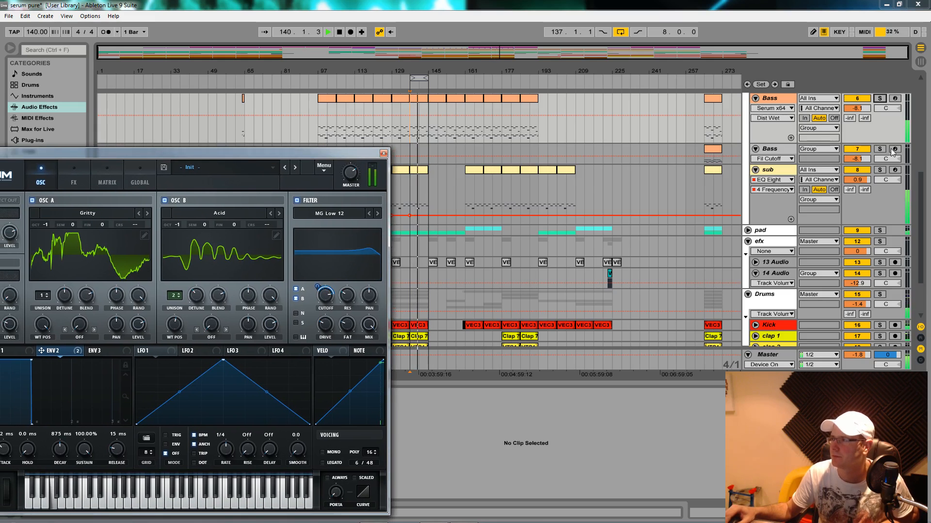
{"action": "scroll", "coordinate": [870, 156], "scroll_direction": "up", "scroll_amount": 3}
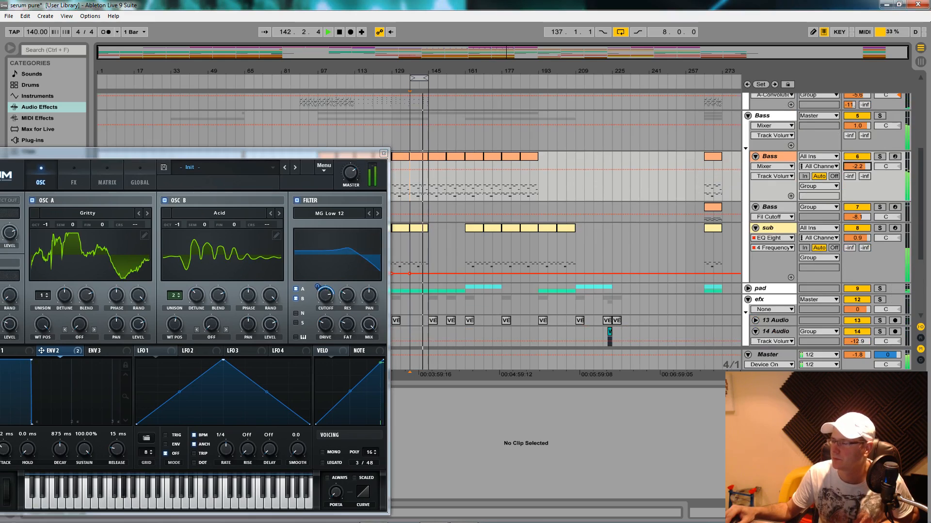
{"action": "left_click_drag", "start_coordinate": [343, 151], "coordinate": [623, 230]}
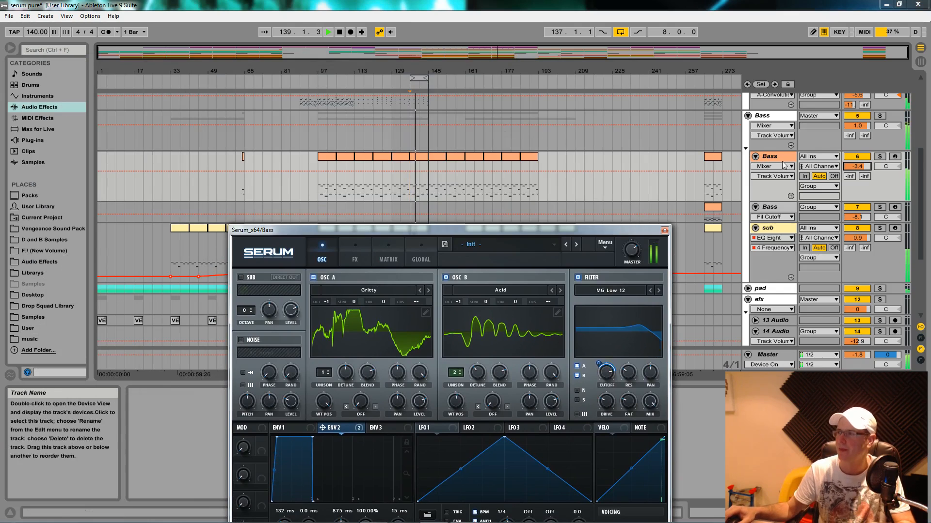
Step: Solo the Bass group to hear it in the loop, and unfold the pad group before stopping playback
{"action": "left_click", "coordinate": [879, 115]}
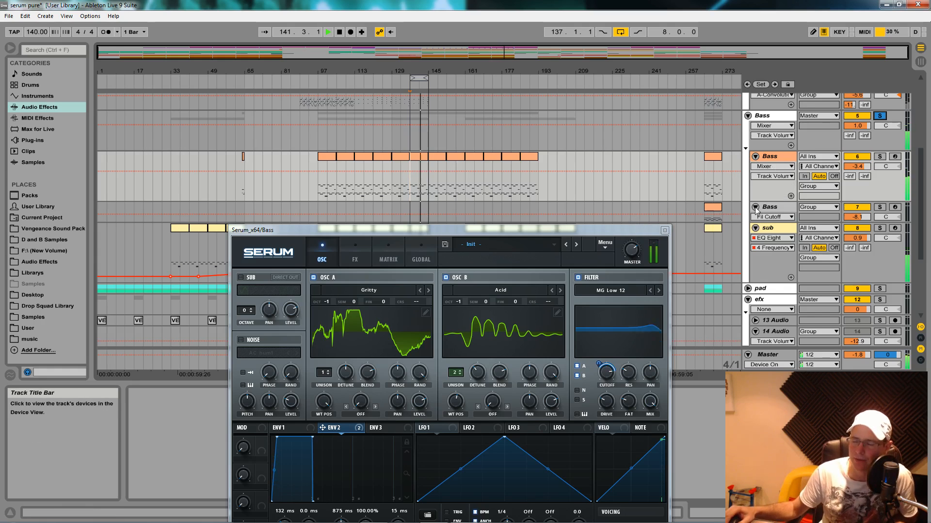
{"action": "left_click_drag", "start_coordinate": [630, 233], "coordinate": [348, 218]}
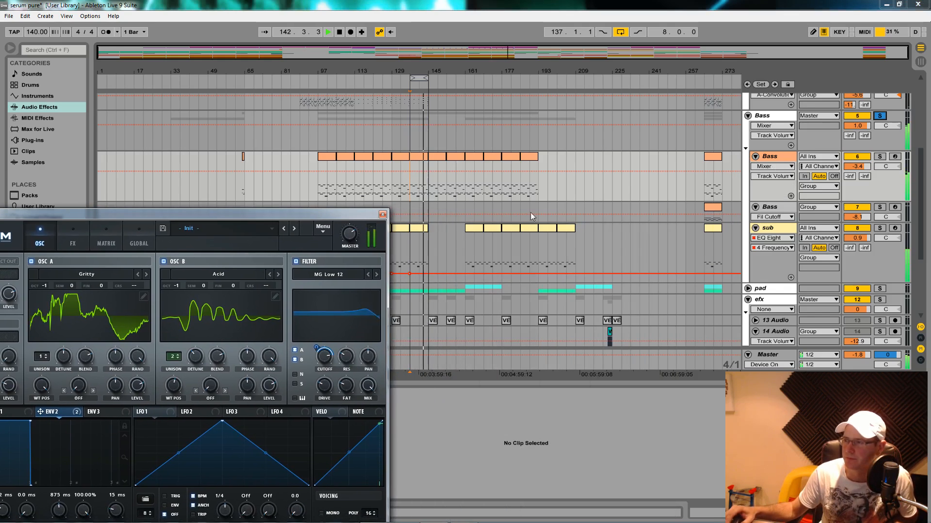
{"action": "left_click", "coordinate": [748, 289]}
{"action": "scroll", "coordinate": [656, 263], "scroll_direction": "down", "scroll_amount": 5}
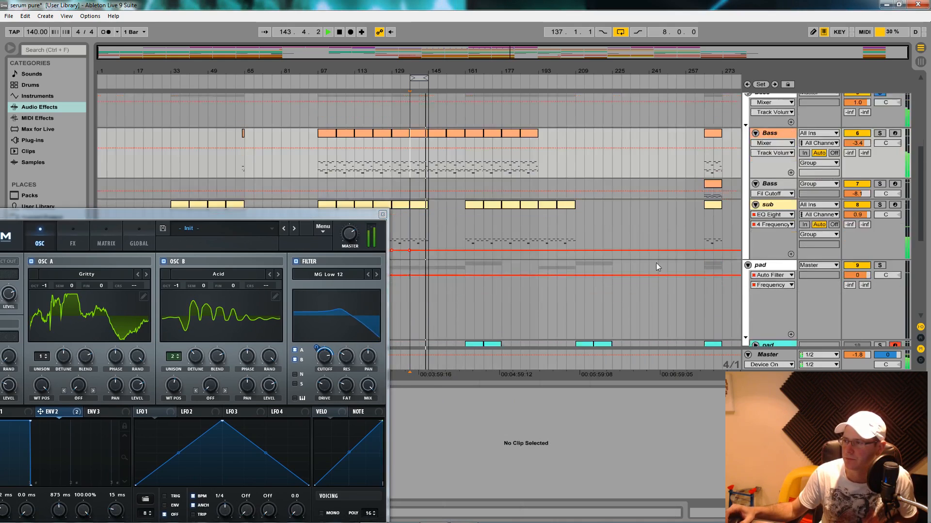
{"action": "key", "text": "space"}
{"action": "left_click_drag", "start_coordinate": [360, 215], "coordinate": [563, 145]}
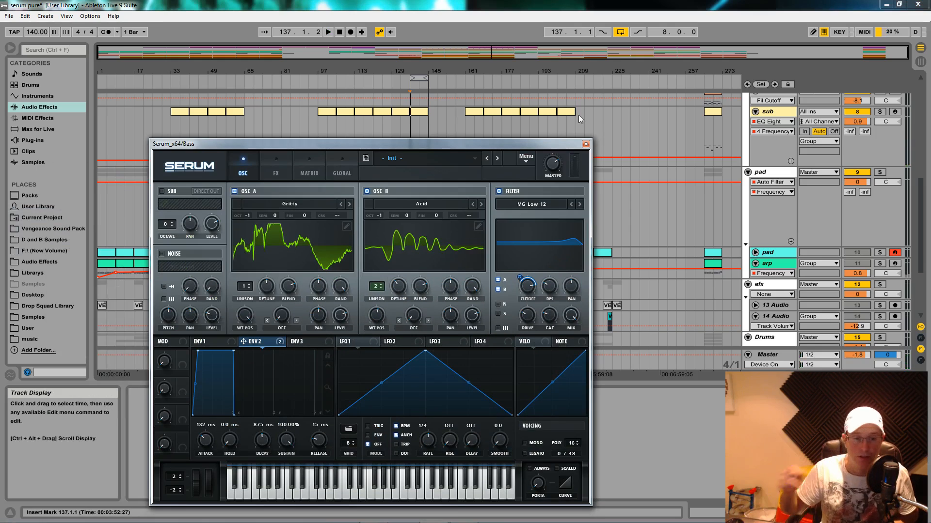
{"action": "left_click_drag", "start_coordinate": [417, 149], "coordinate": [406, 77]}
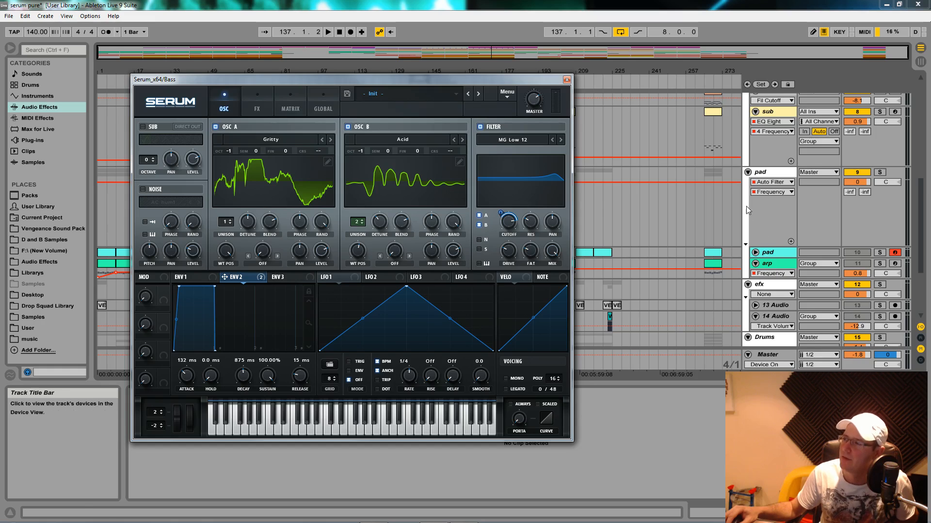
{"action": "left_click_drag", "start_coordinate": [537, 80], "coordinate": [548, 68]}
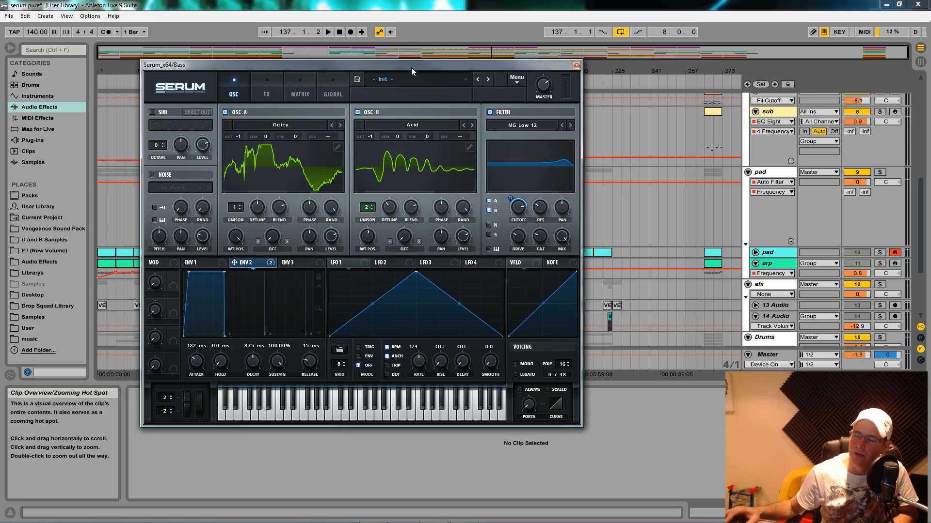
{"action": "left_click_drag", "start_coordinate": [363, 63], "coordinate": [425, 68]}
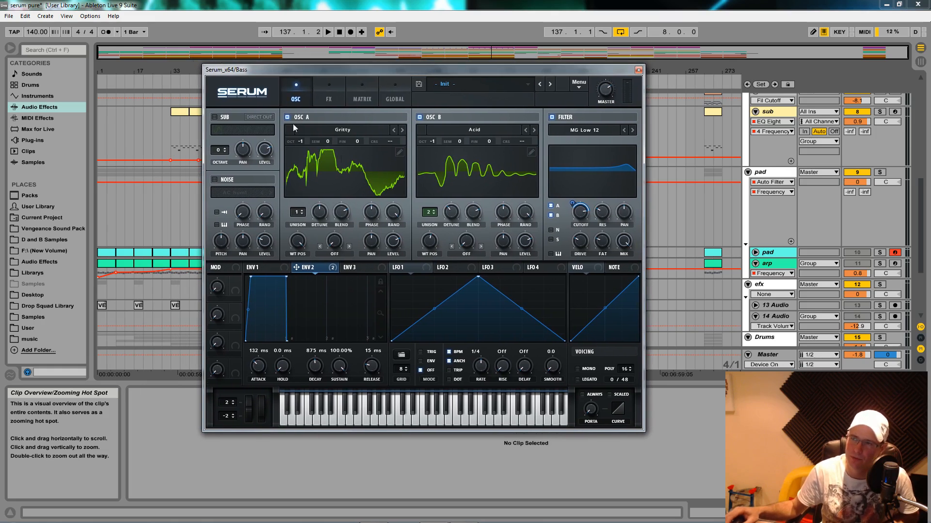